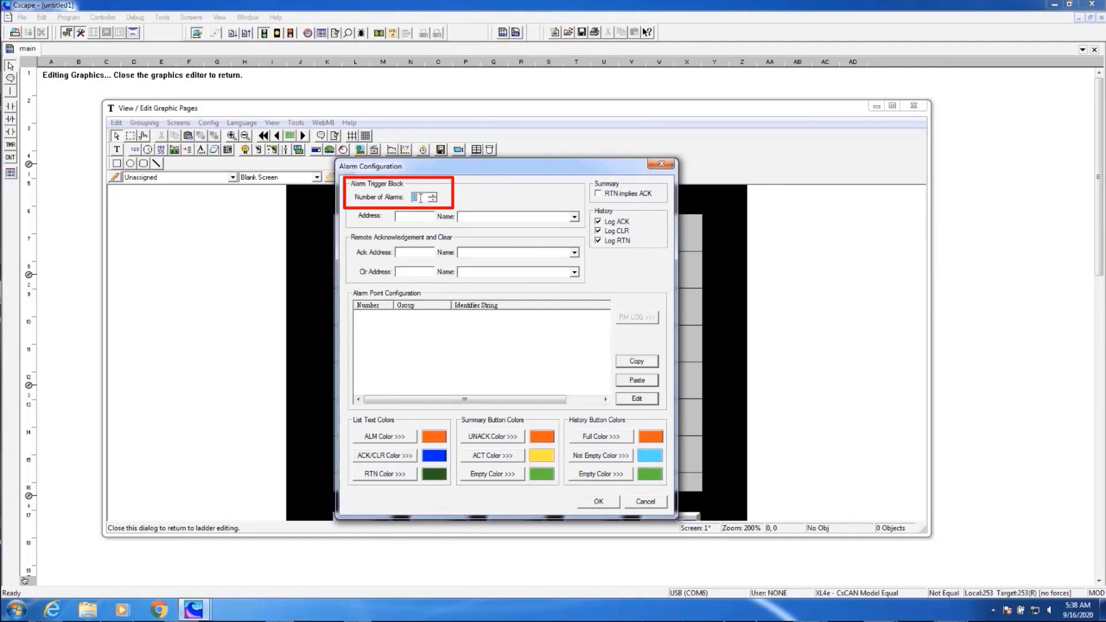
Set the number of alarms to 8 and the alarm trigger block's address to T1025
type("8")
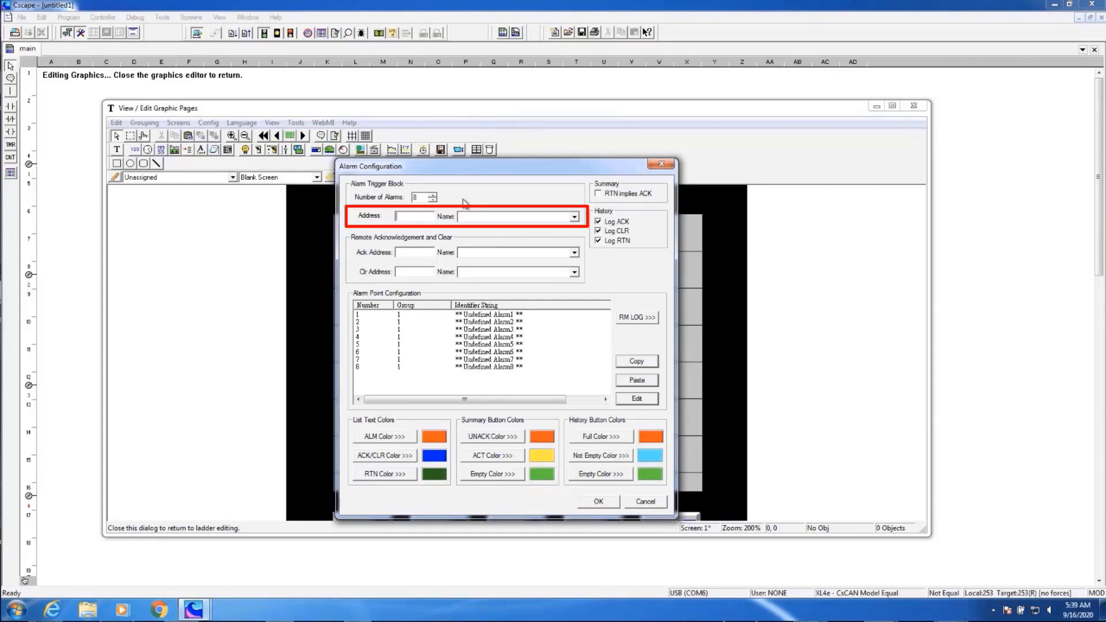
type("T1025")
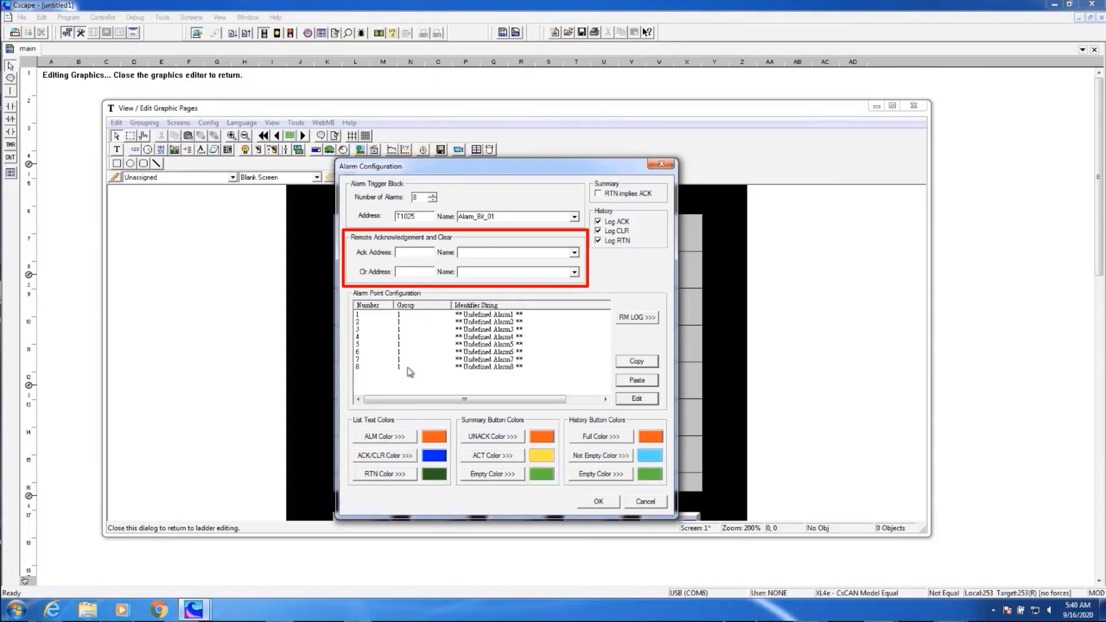
left_click(422, 218)
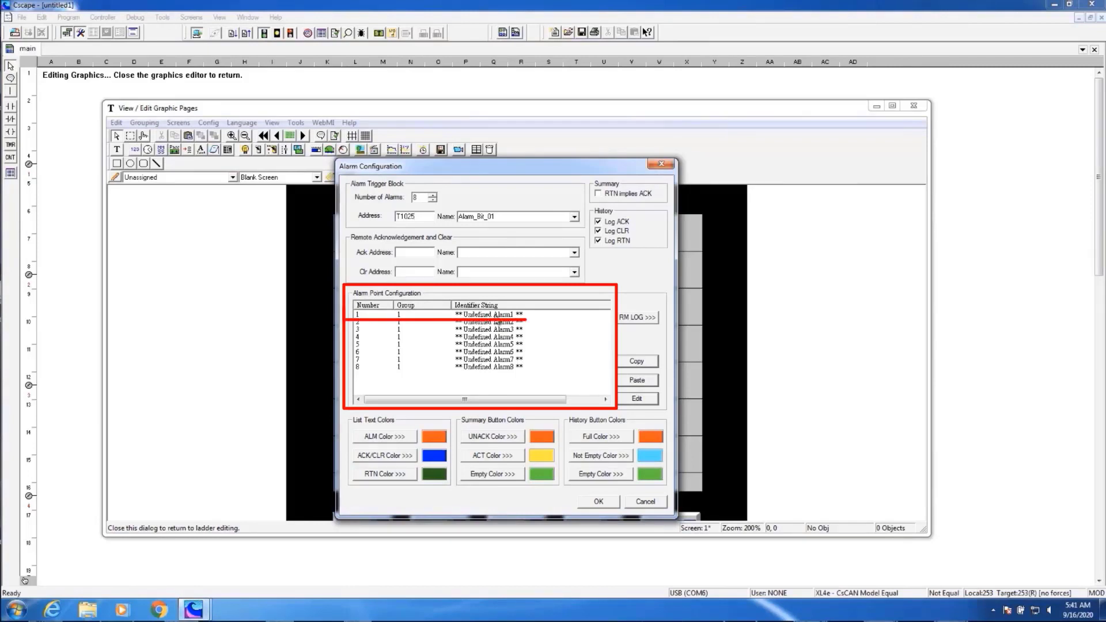
Set the identifier string of alarm point 1 to "Under Temp Zone 1"
double_click(496, 318)
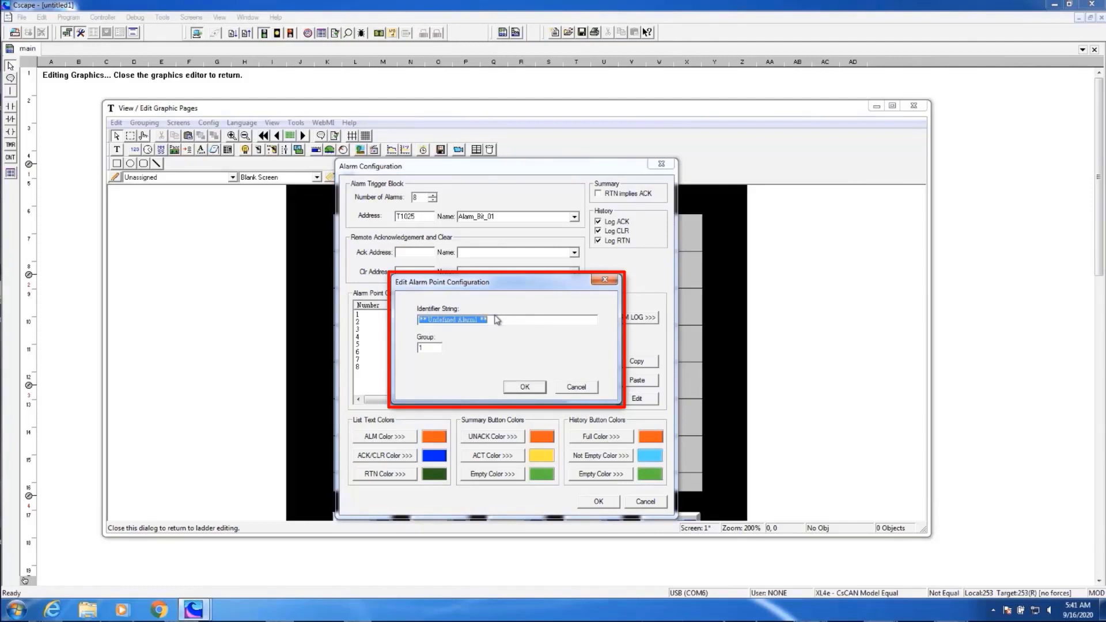
type("U")
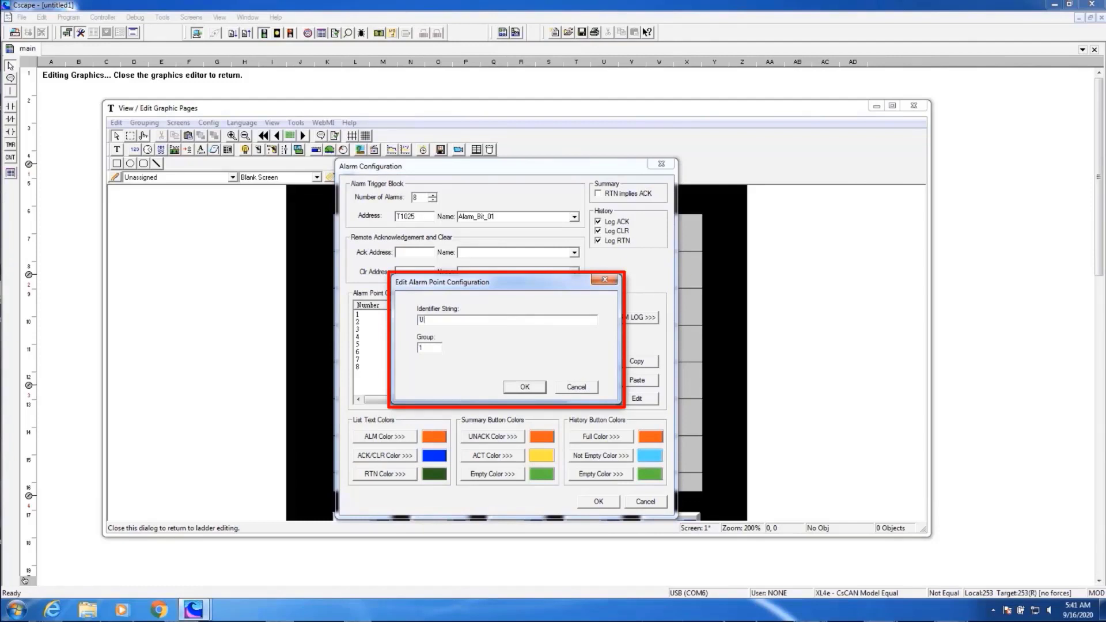
type("nder Temp Zone 1")
left_click(524, 386)
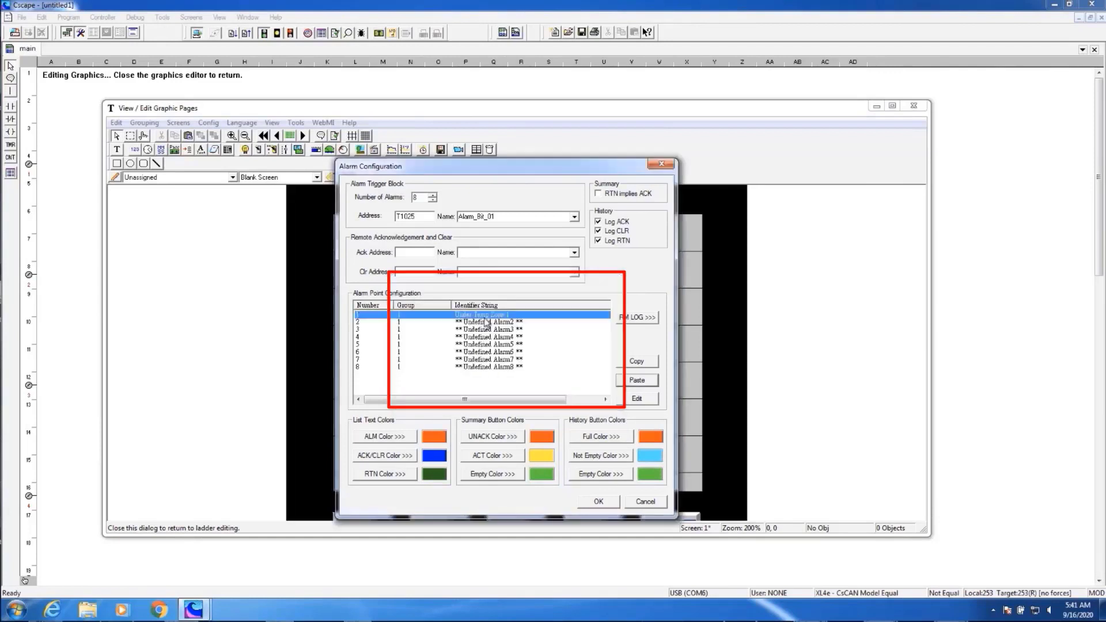
Set the identifier string of alarm point 2 to "Over Temp Zone 1"
double_click(485, 322)
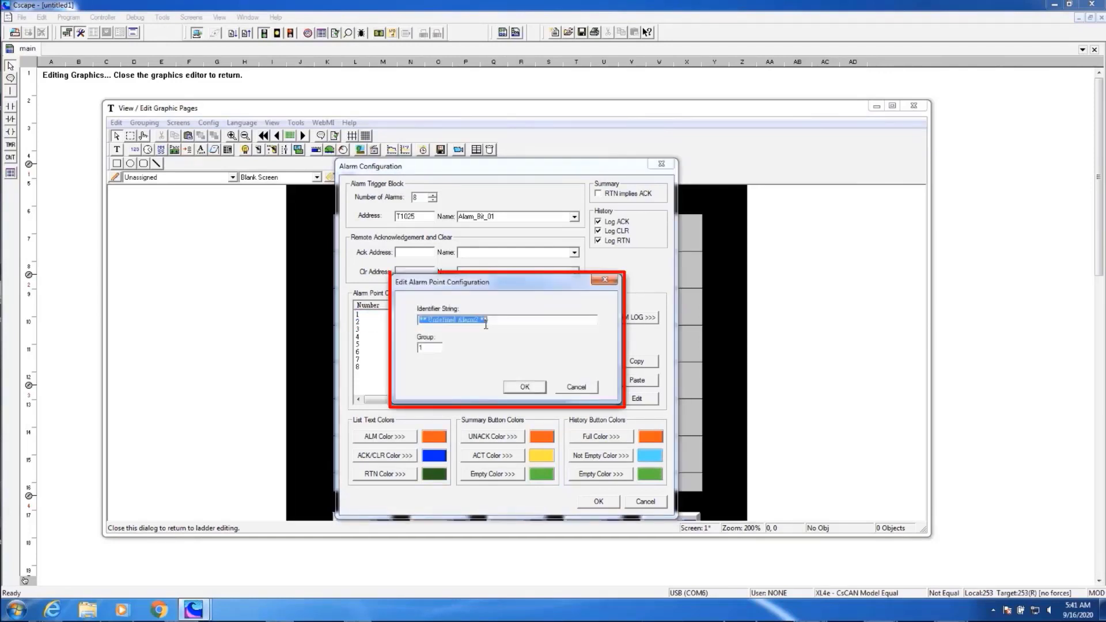
type("Over T")
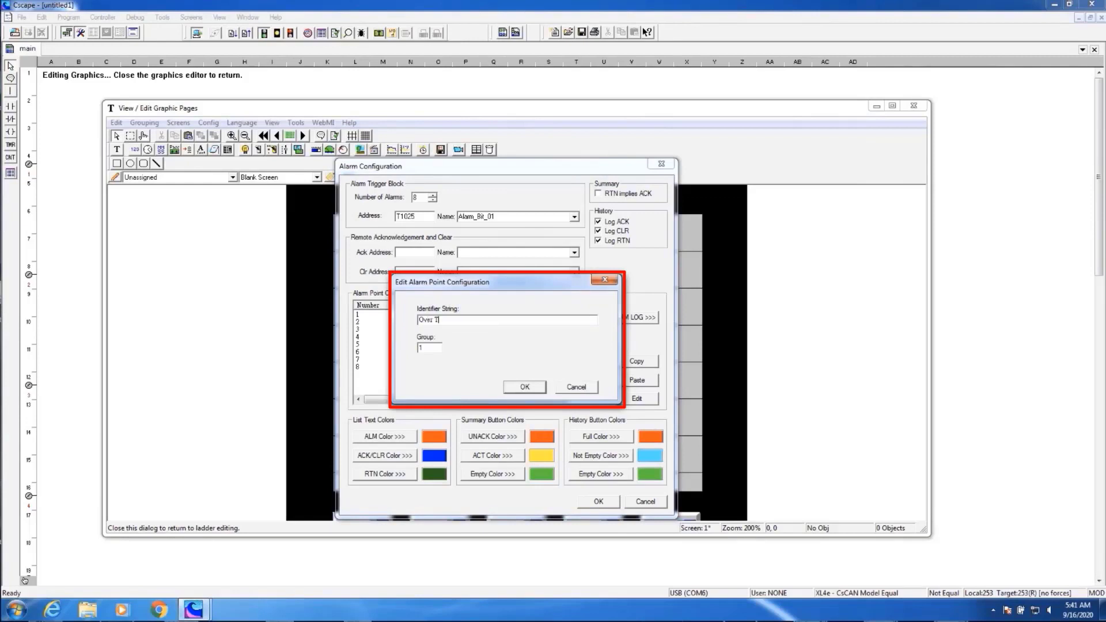
type("emp 2")
type("one 1")
left_click(522, 387)
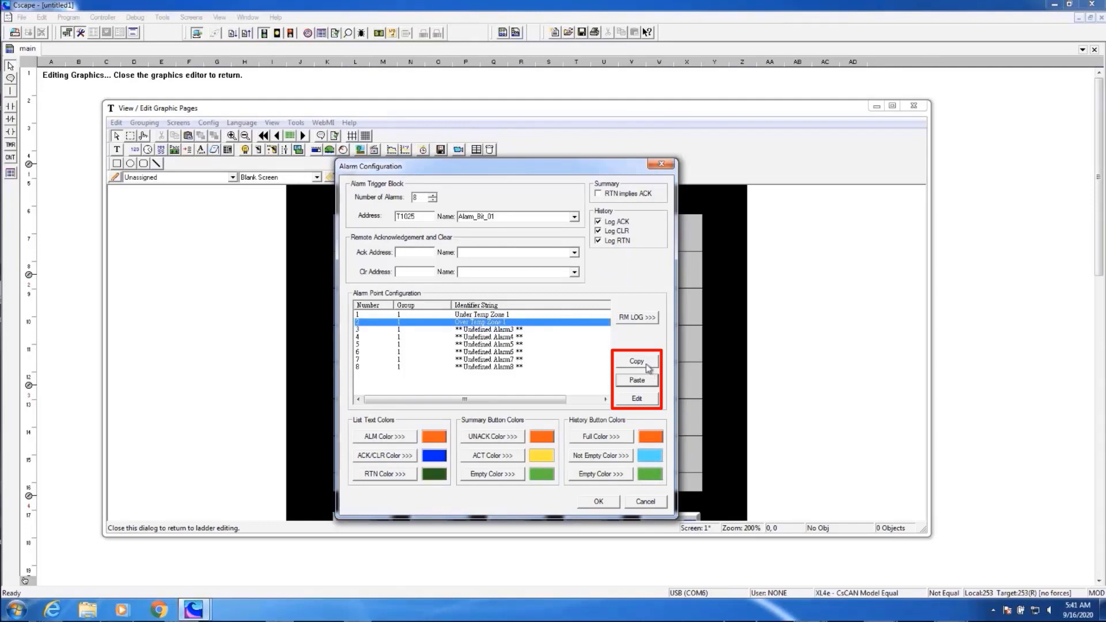
Set the identifier string of alarm point 3 to "PSI Fault Zone 1"
double_click(494, 329)
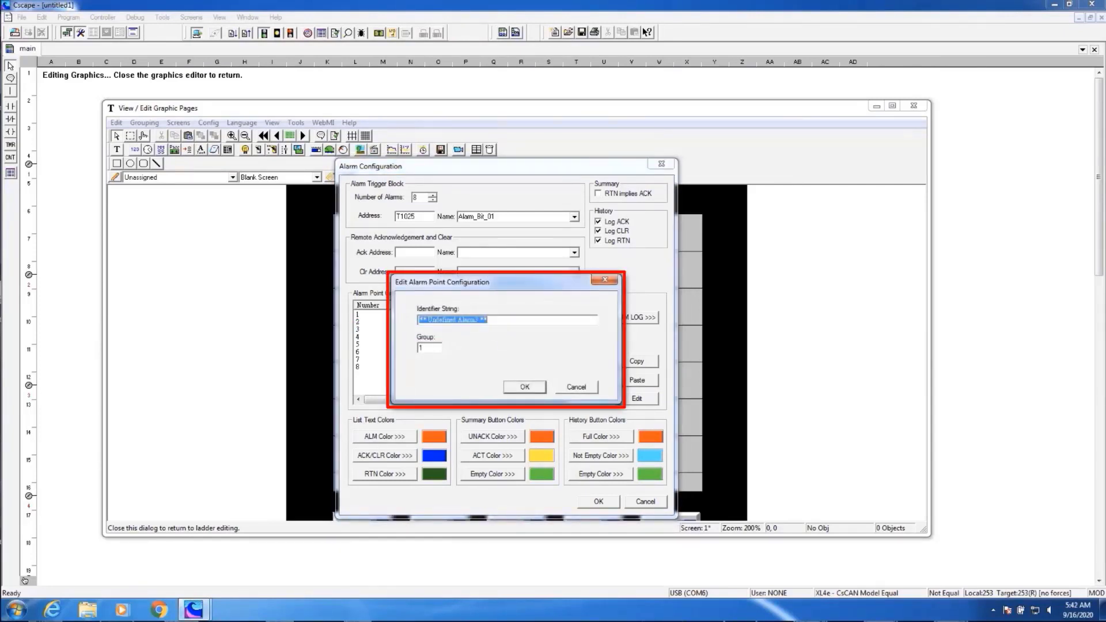
type("PSI")
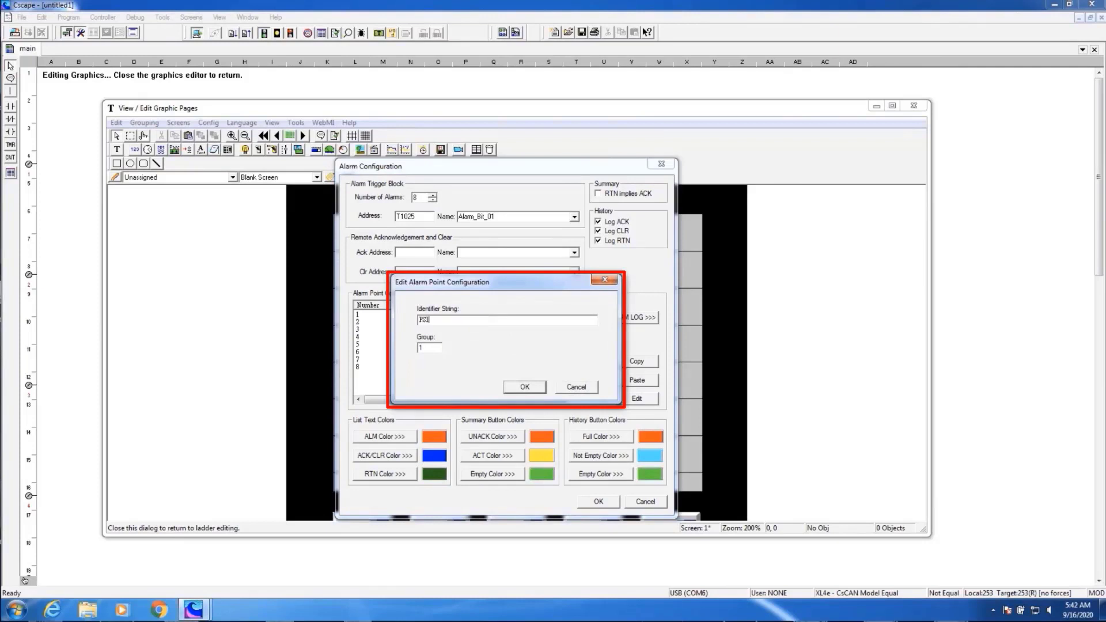
type(" Fe")
type("ult")
type(" 2")
type("one 1")
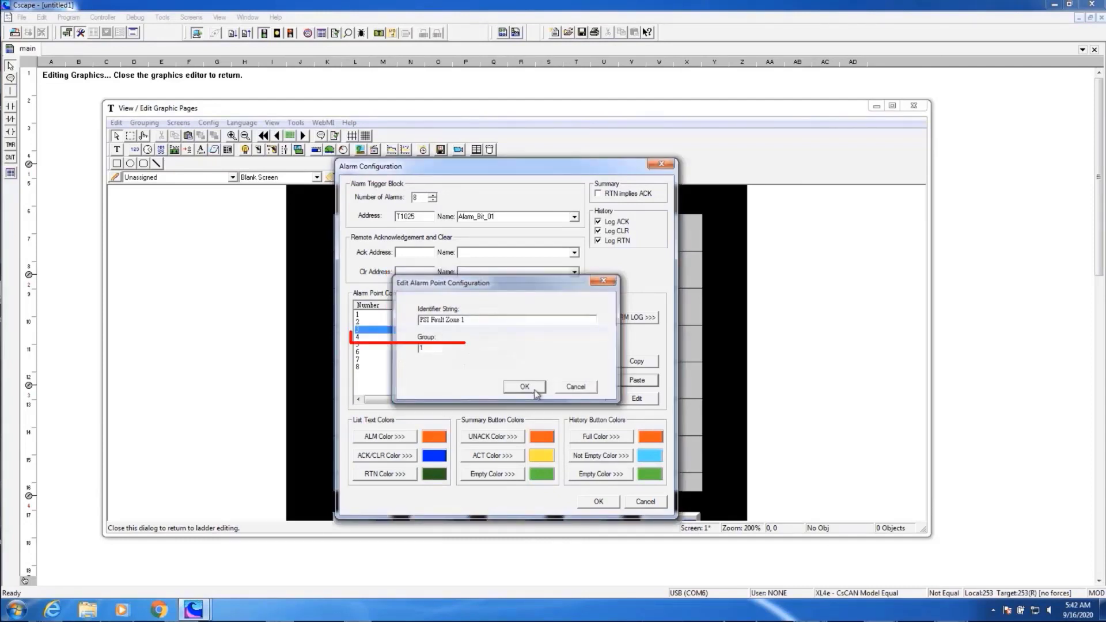
left_click(524, 386)
Set the identifier string of alarm point 4 to "Motor Overload"
double_click(496, 339)
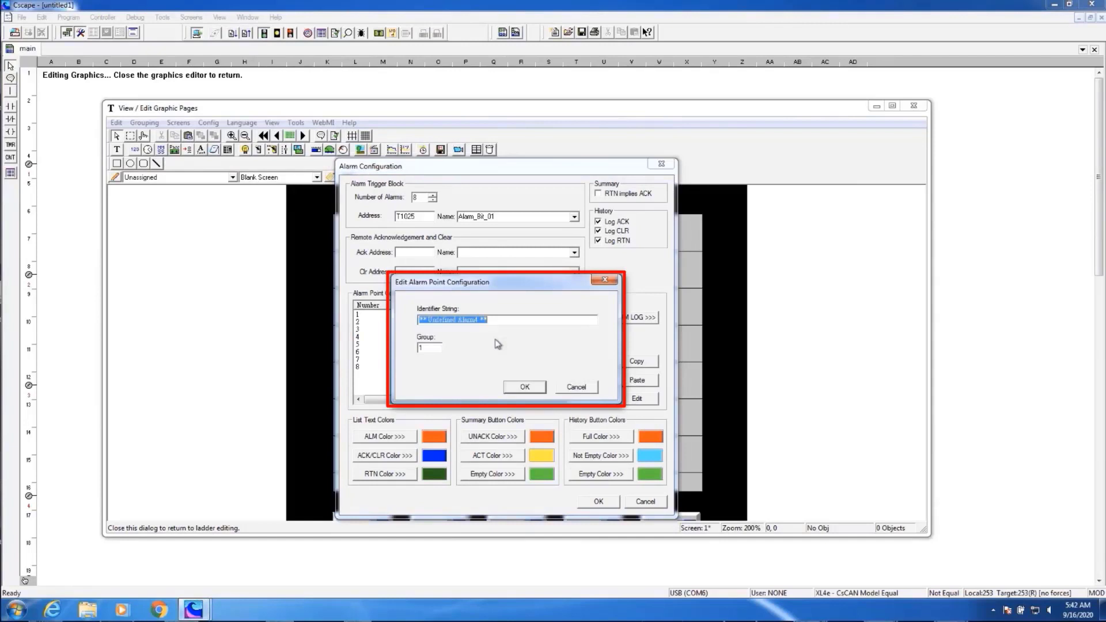
type("Motor Overload")
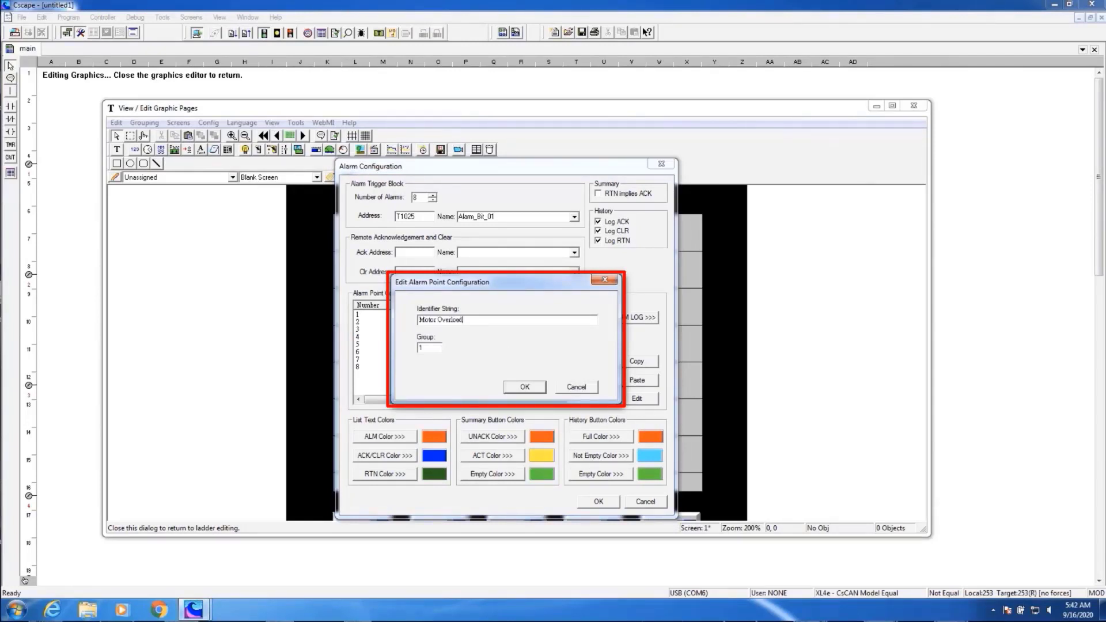
key("Return")
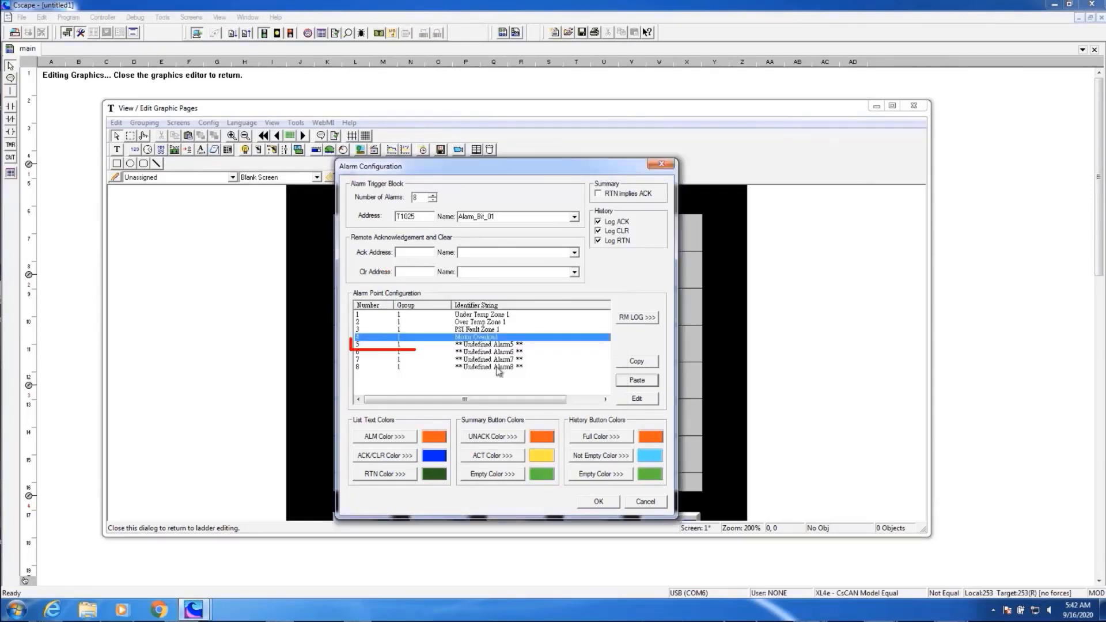
Set the identifier string of alarm point 5 to "E-Stop Tripped" and accept the alarm configuration
double_click(495, 349)
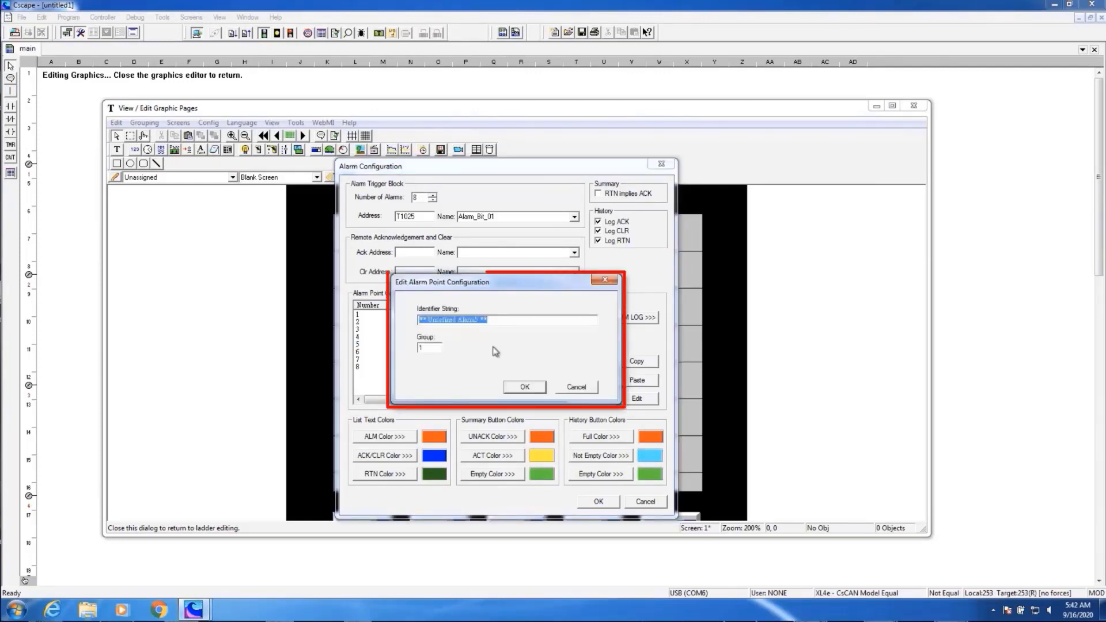
type("E")
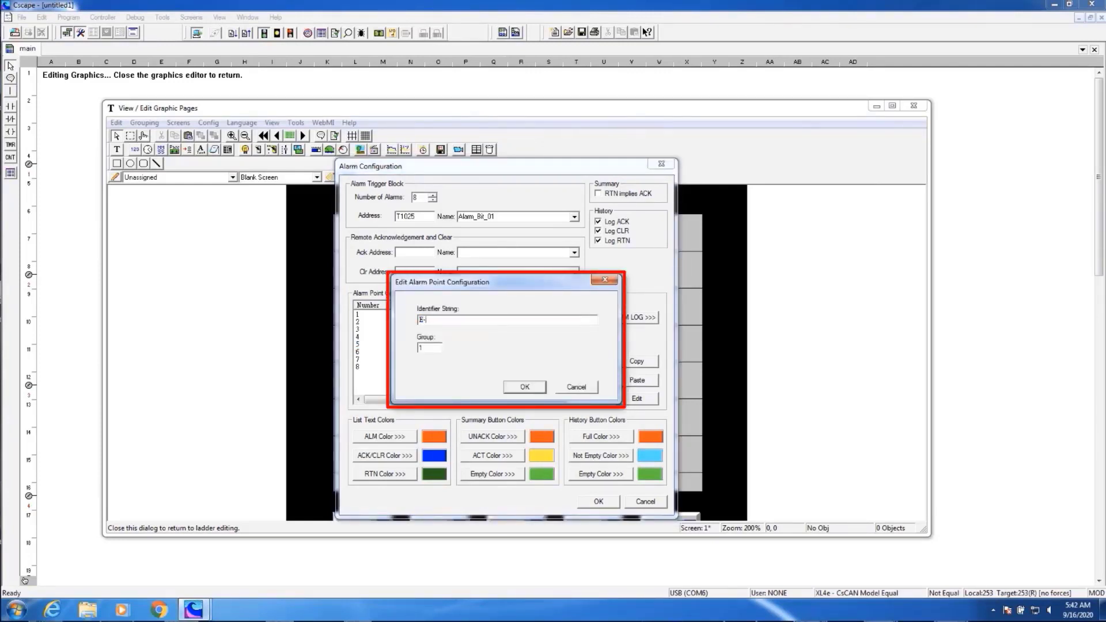
type("-Stop Tripped")
left_click(524, 387)
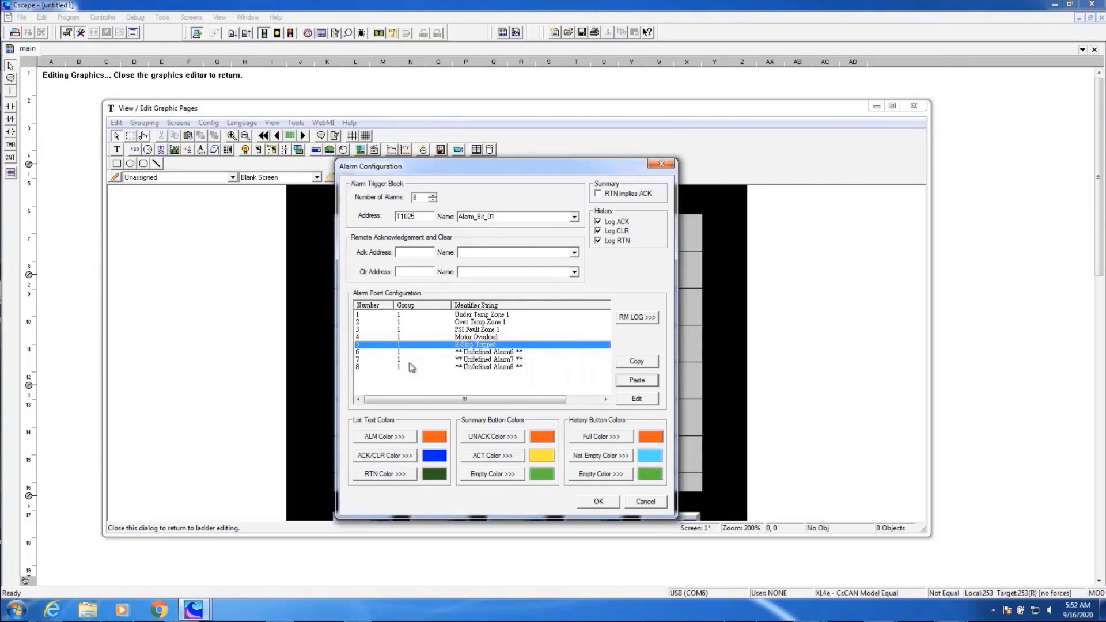
left_click(598, 502)
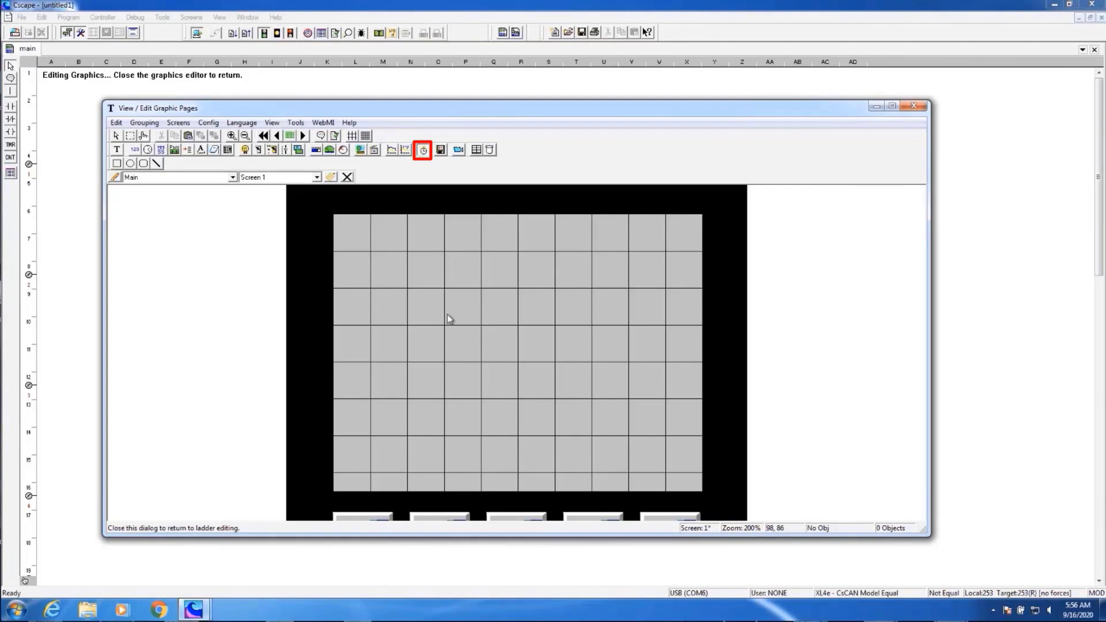
Draw an alarm object about 291 x 100 across the middle of Screen 1
left_click(353, 298)
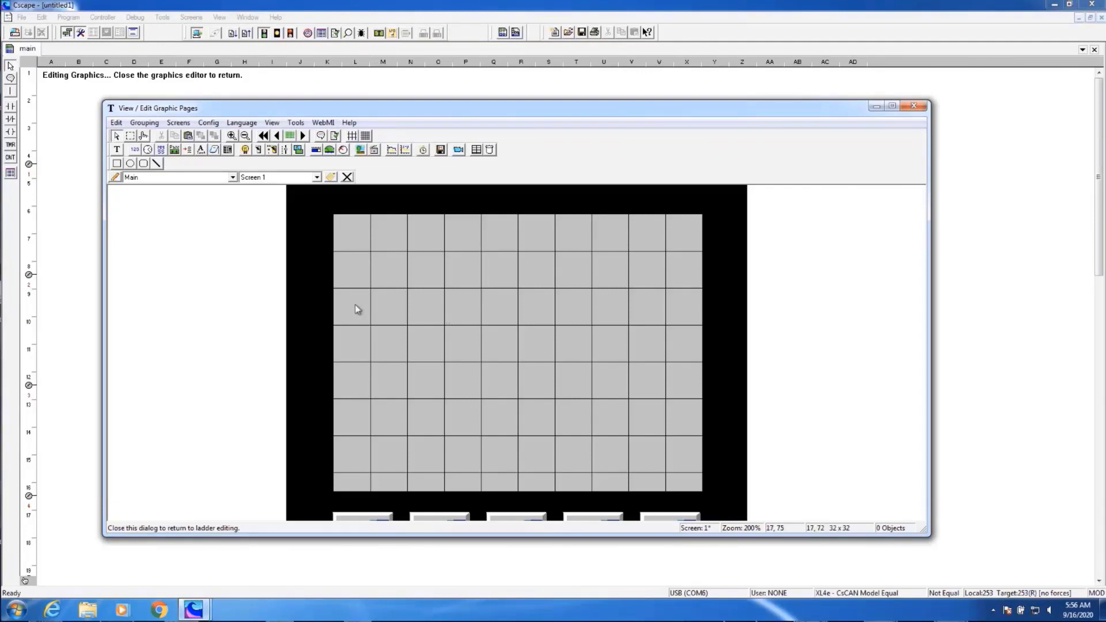
left_click_drag(354, 304, 672, 409)
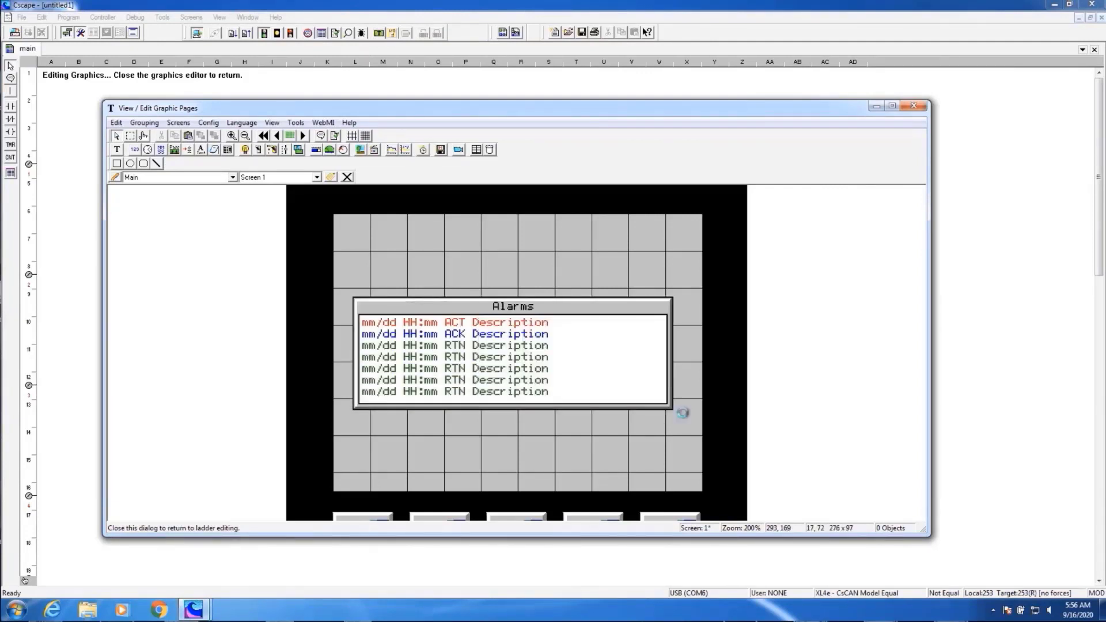
left_click(586, 371)
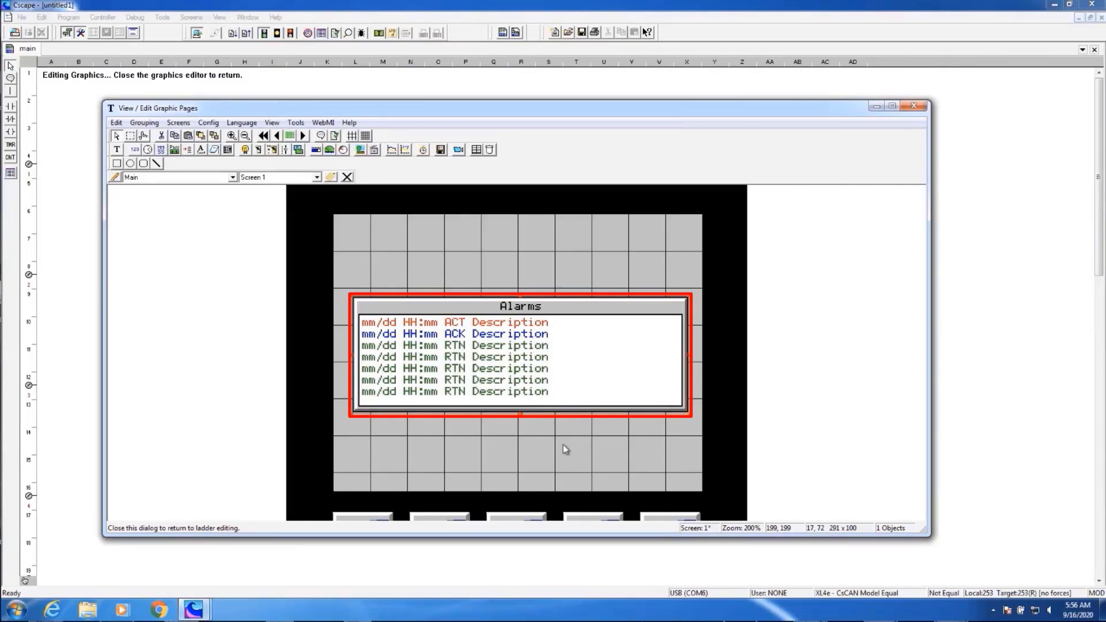
Make the alarm object display as a button/icon only and shrink it to about 51 x 48 in Screen 1's lower-right corner
double_click(539, 365)
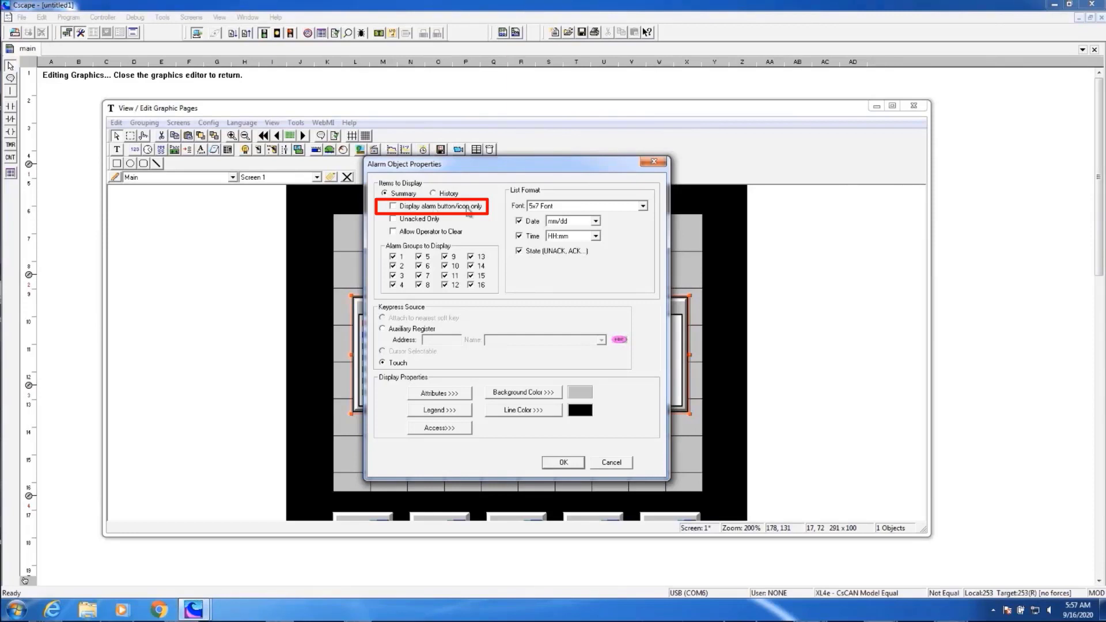
left_click(394, 207)
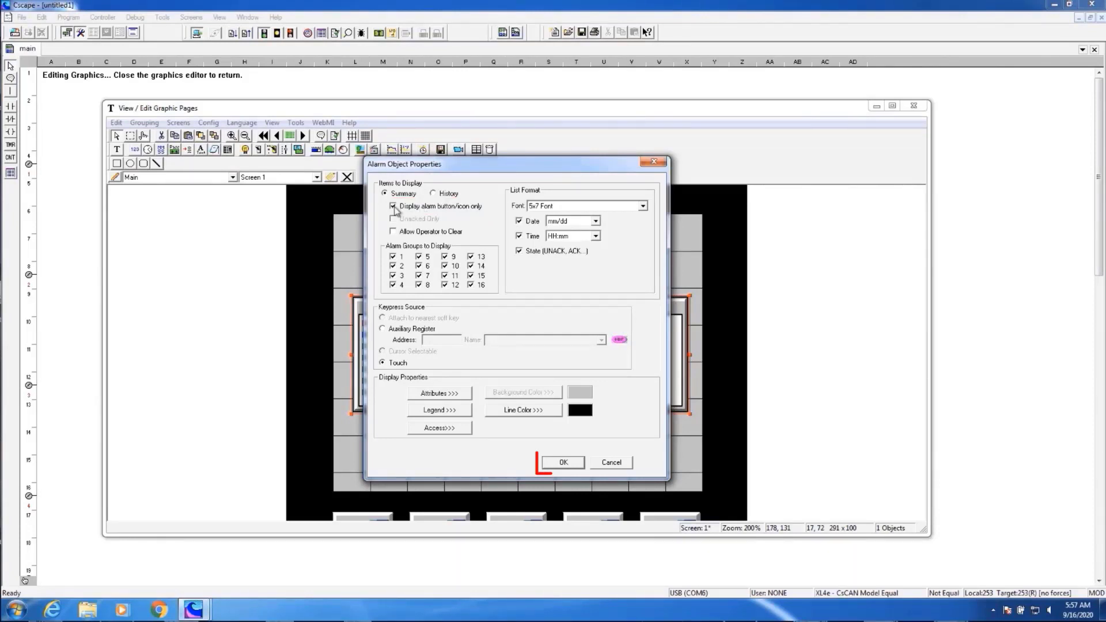
left_click(563, 463)
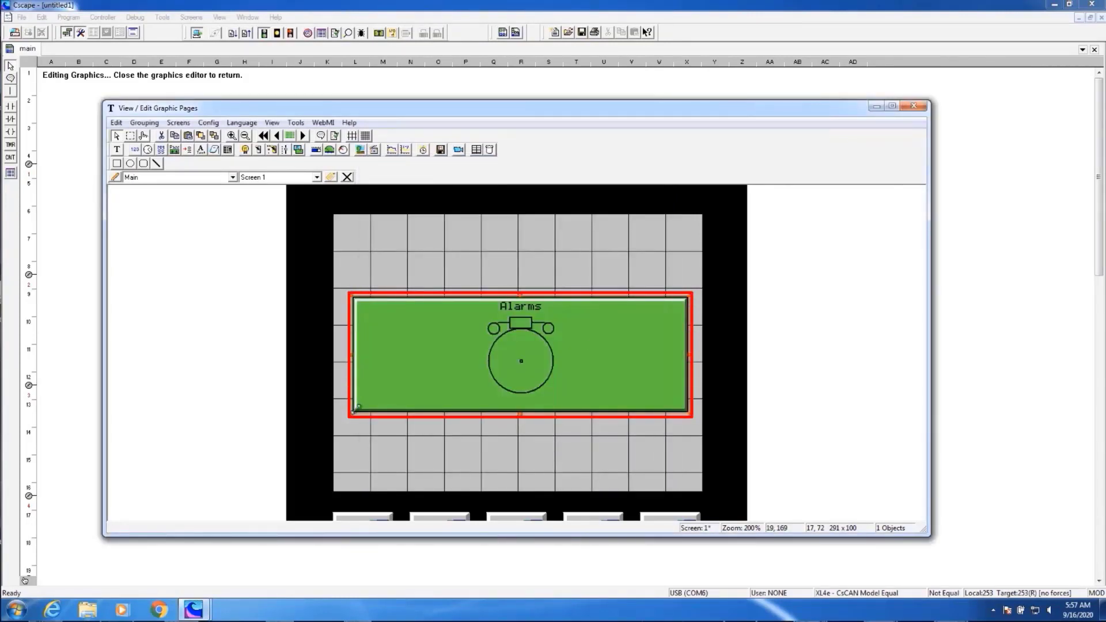
left_click_drag(357, 406, 659, 438)
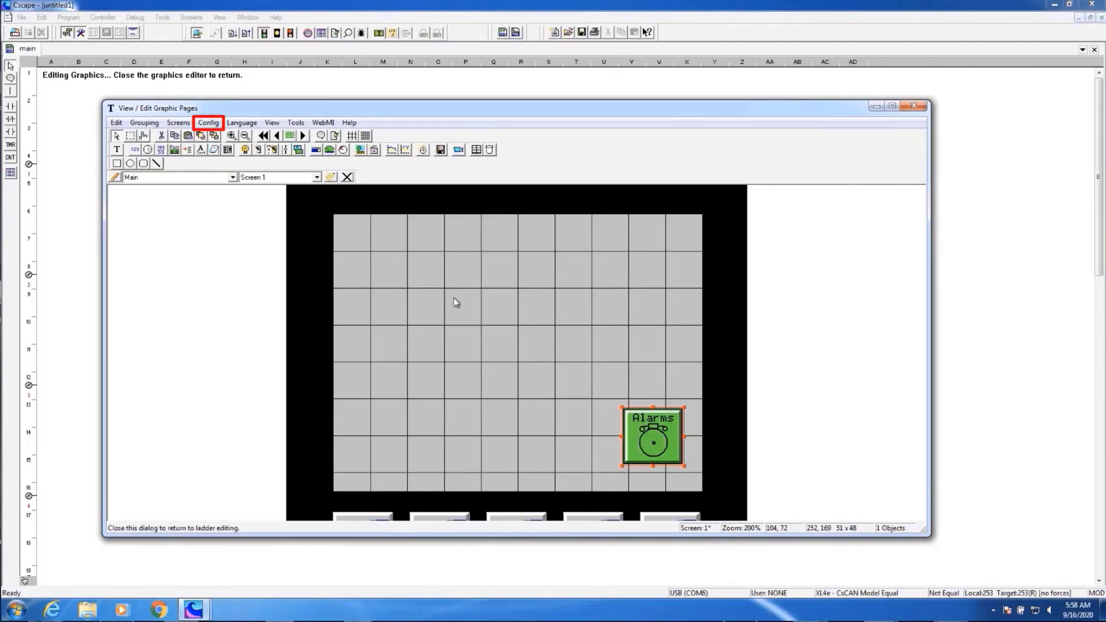
Review the summary button colors in the alarm configuration and the properties of the alarm button on Screen 1
left_click(206, 123)
left_click(214, 136)
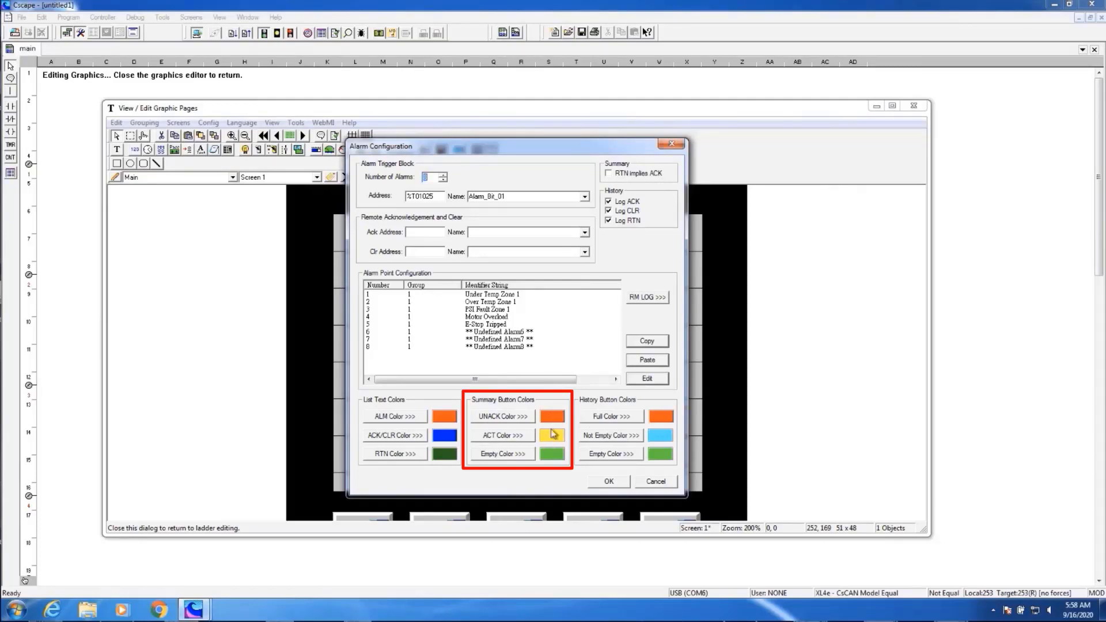
left_click(609, 482)
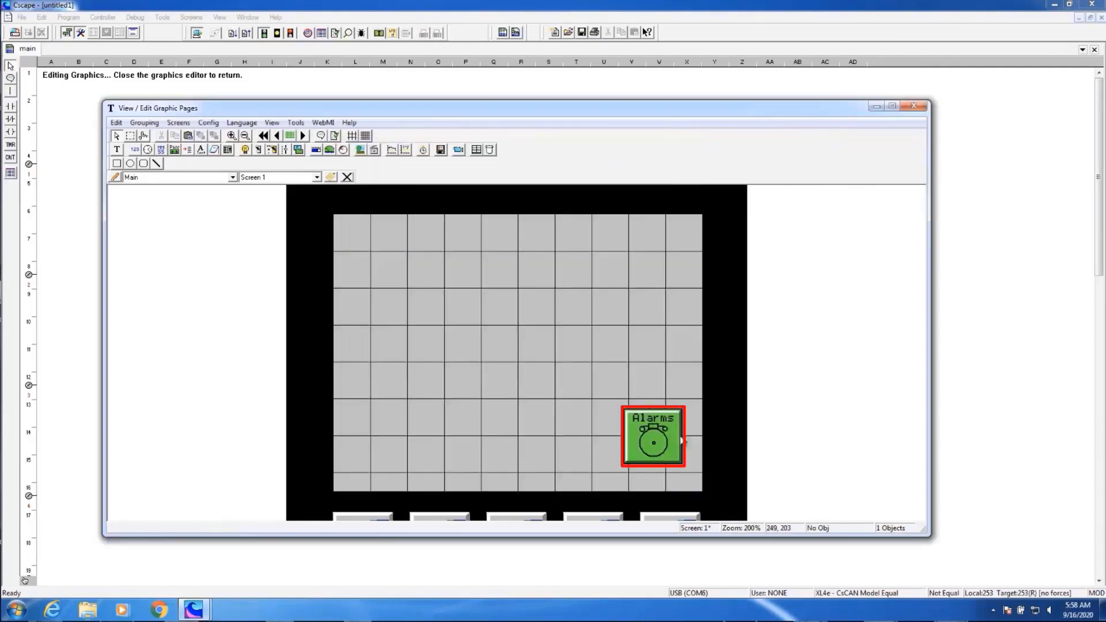
double_click(677, 447)
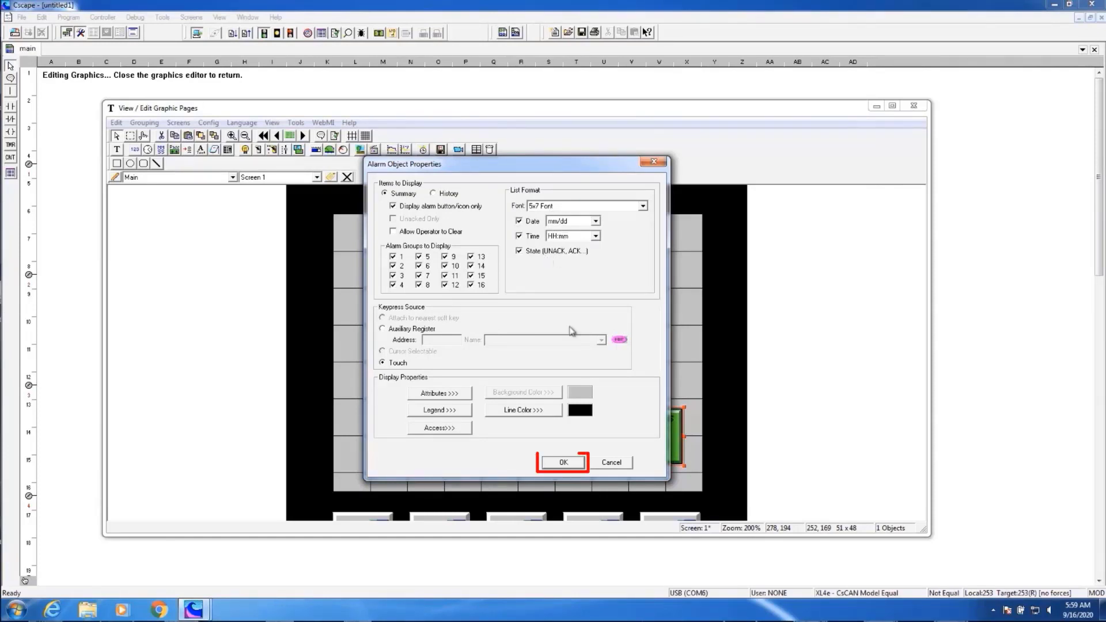
left_click(567, 461)
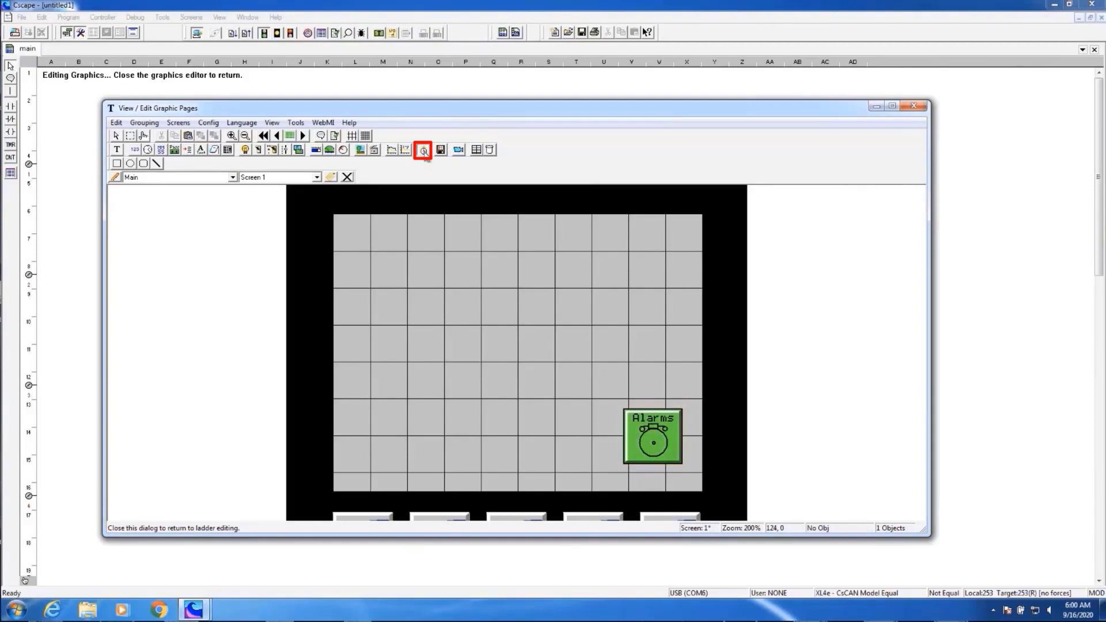
Place an alarm object about 269 x 96 above the alarm button on Screen 1 and set it to display History
left_click(383, 272)
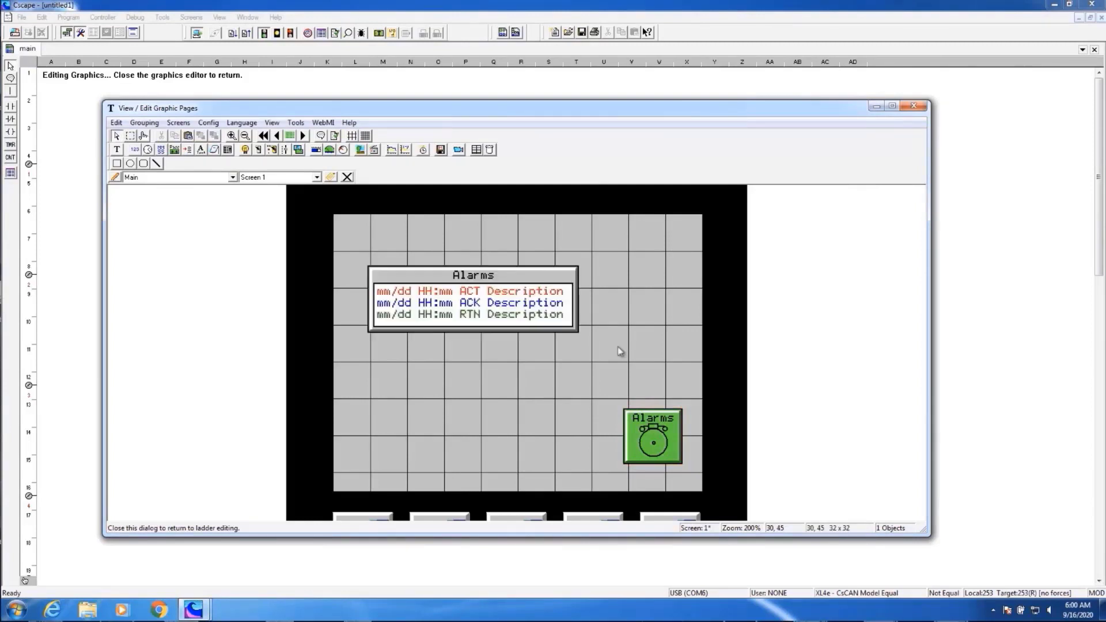
left_click_drag(578, 332, 677, 375)
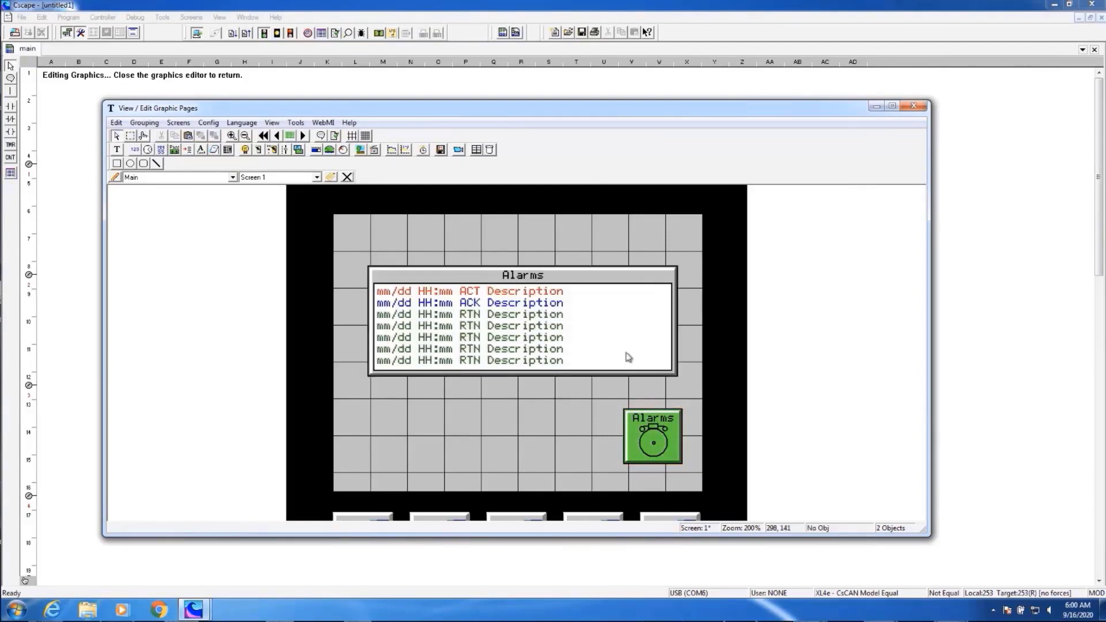
left_click(531, 301)
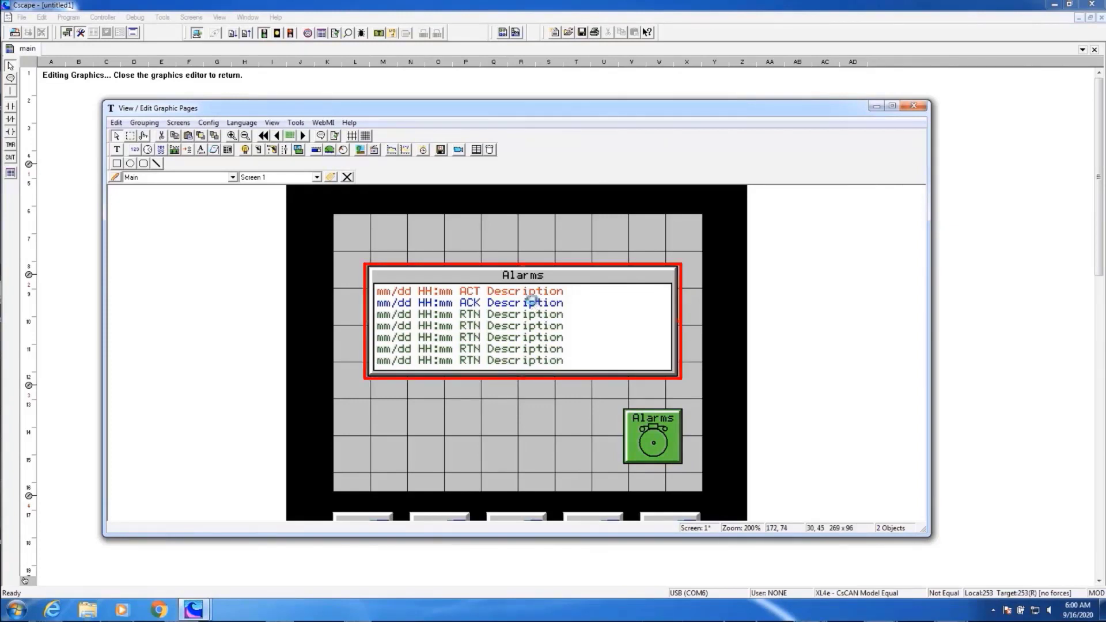
double_click(531, 301)
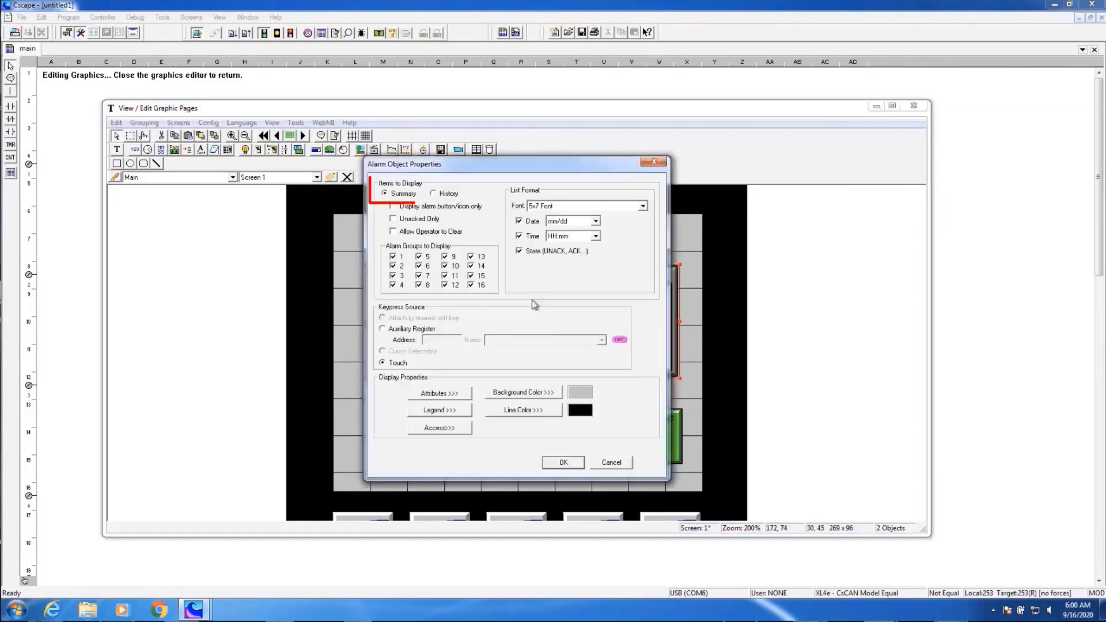
left_click(434, 193)
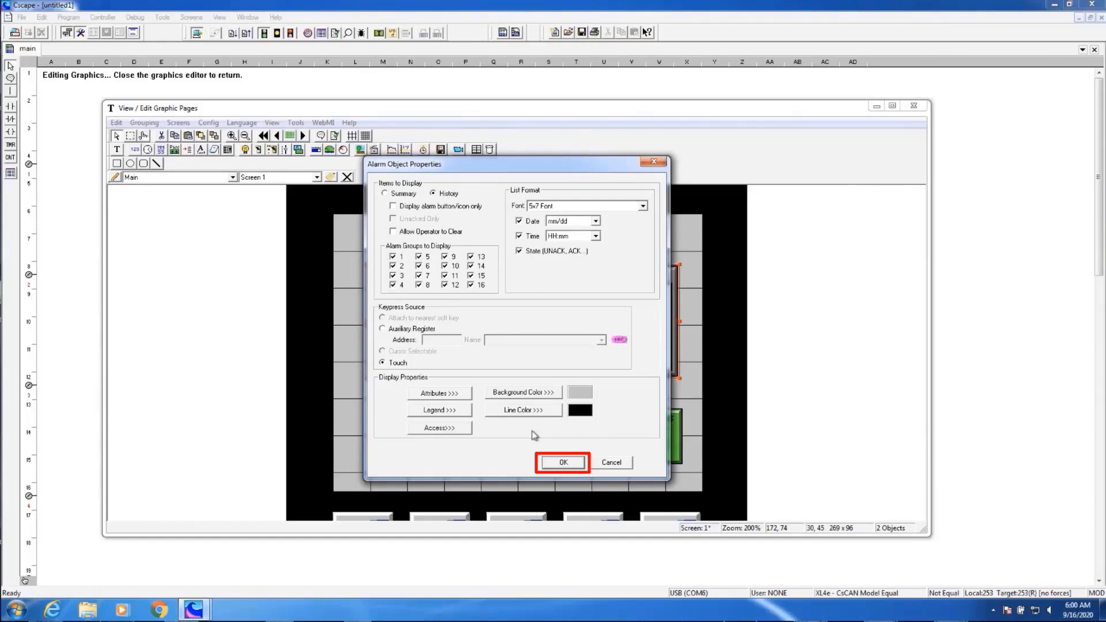
left_click(563, 462)
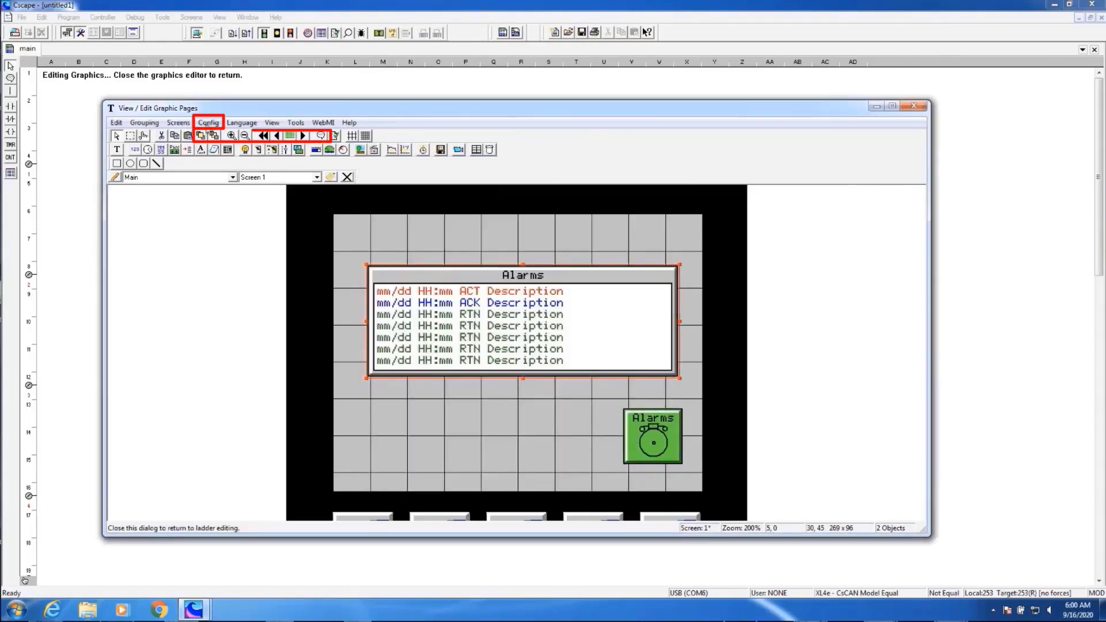
Enable alarm logging to removable media in the alarm configuration, with a new file created DAILY and the log path \ALARMS\
left_click(208, 123)
left_click(230, 138)
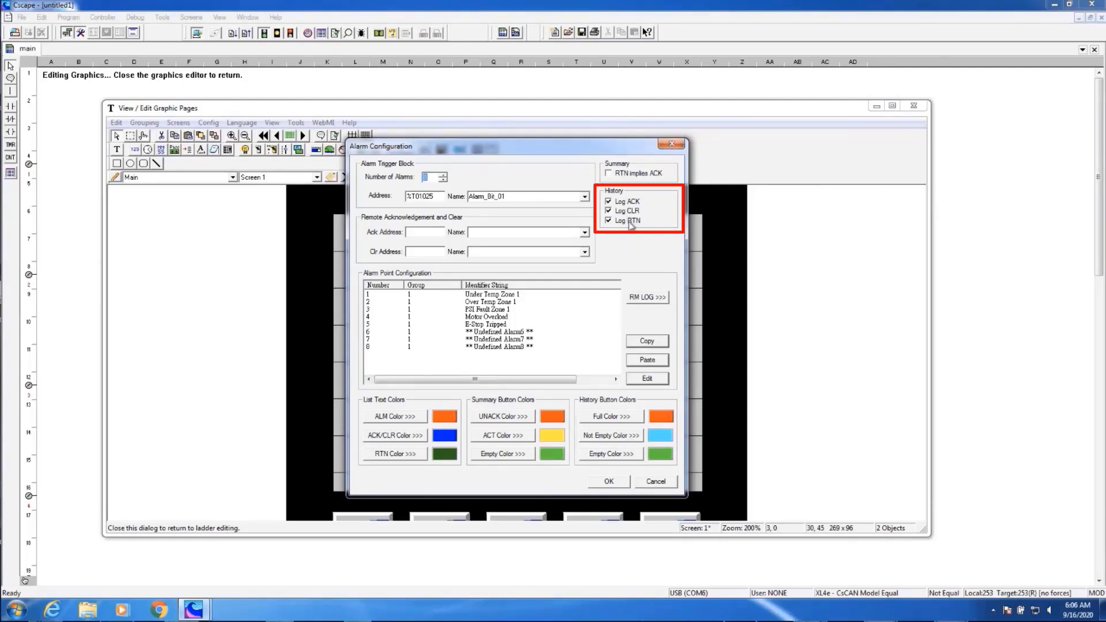
left_click(652, 301)
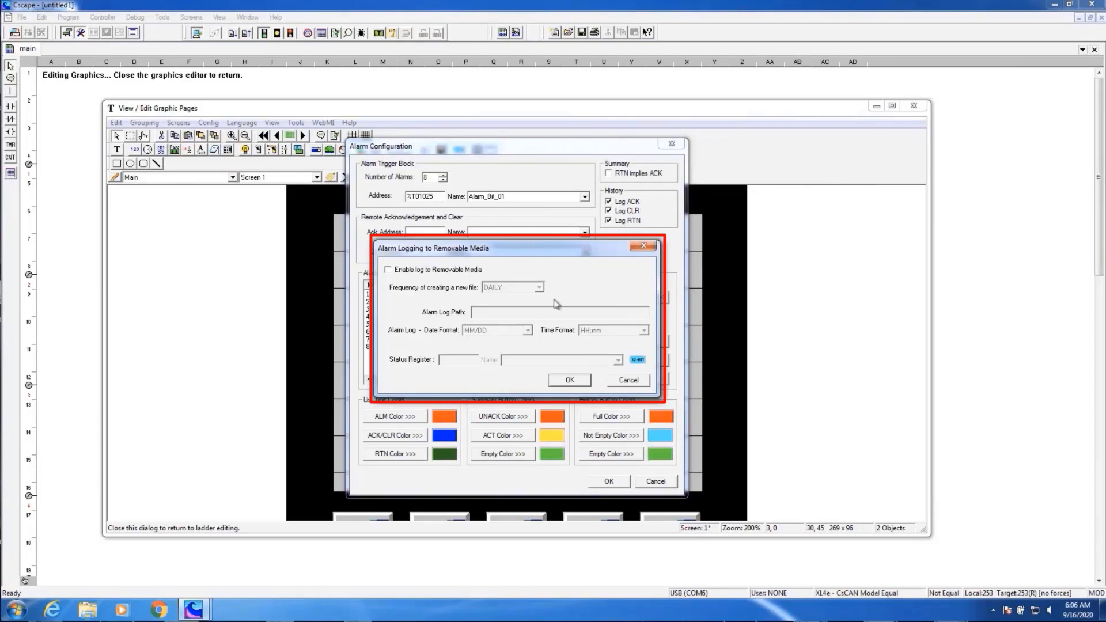
left_click(388, 270)
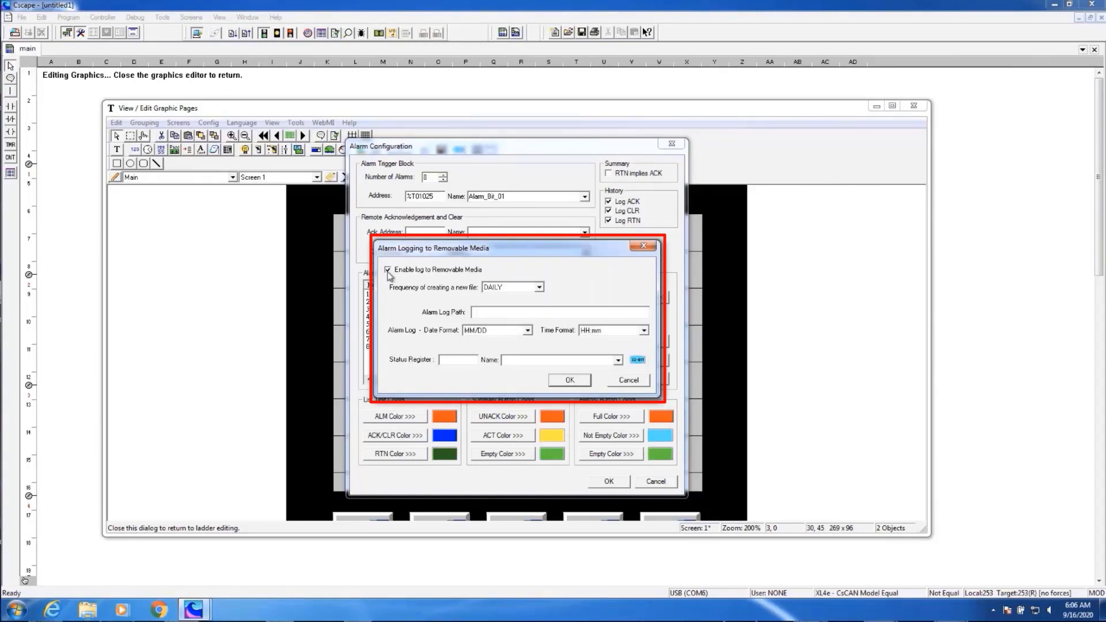
left_click(539, 288)
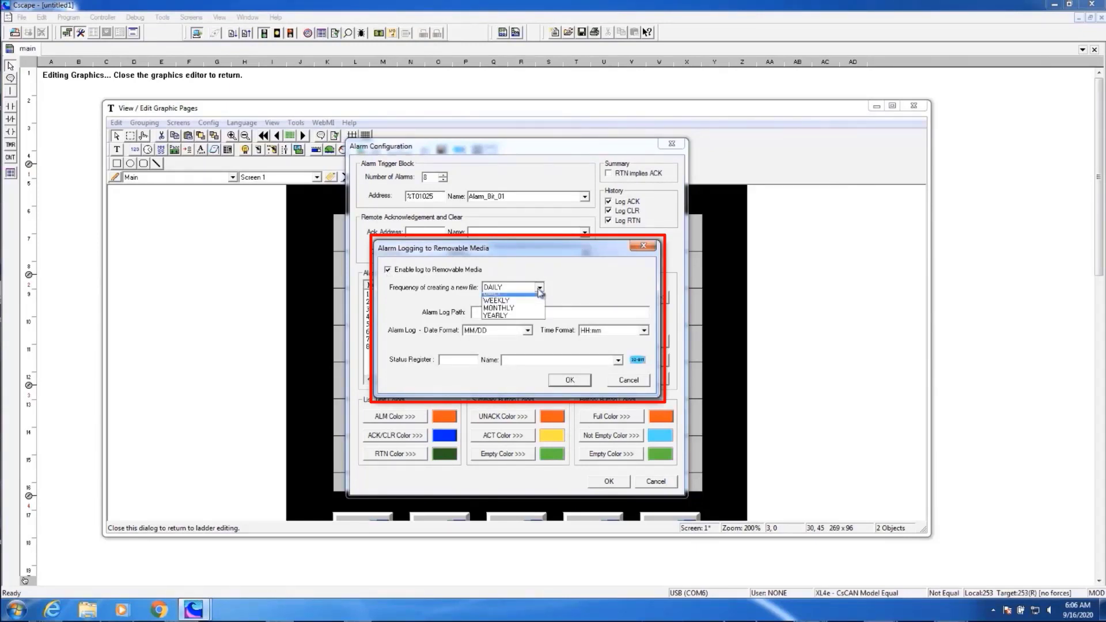
left_click(500, 298)
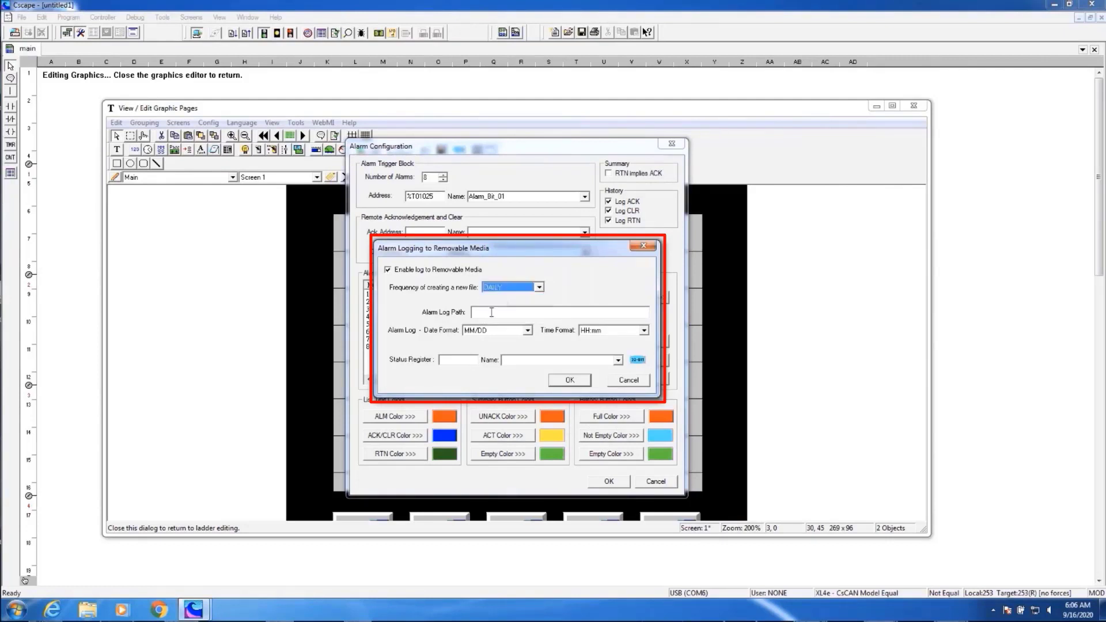
left_click(484, 312)
type("\\ALARMS\\")
Set the alarm log's date format to MM/DD/YYYY and time format to HH:mm:ss, and accept the logging and alarm configuration
left_click(528, 331)
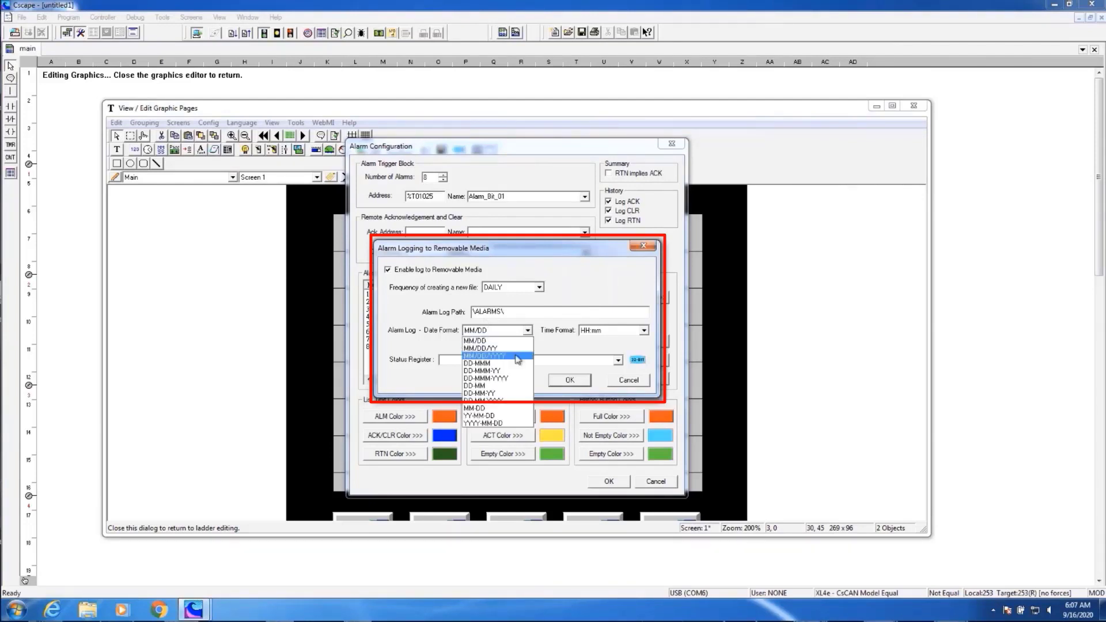
left_click(516, 356)
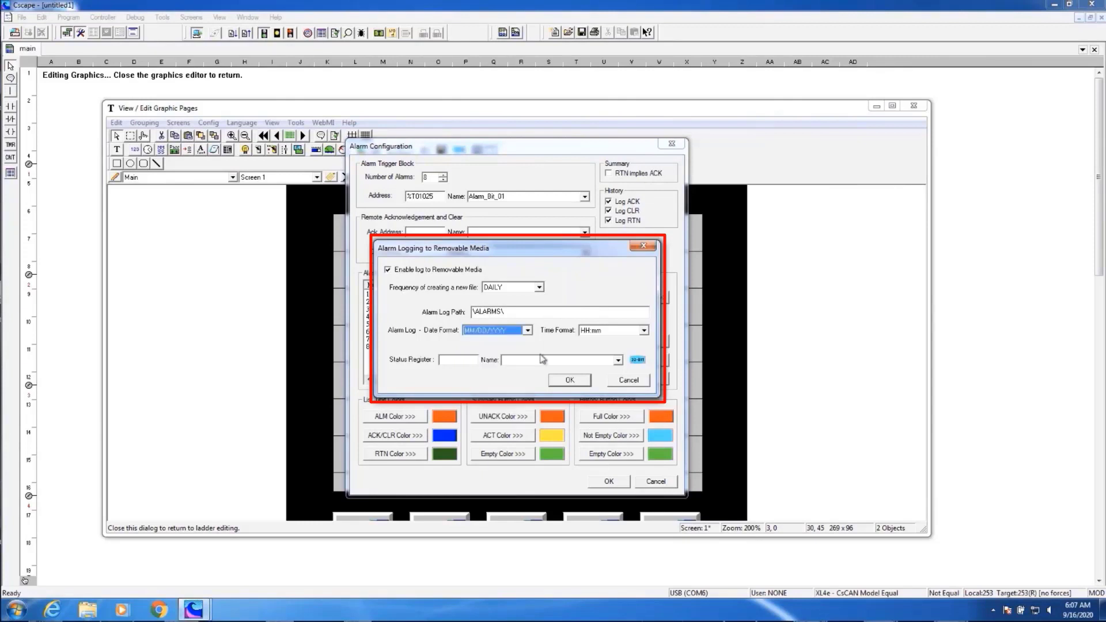
left_click(644, 331)
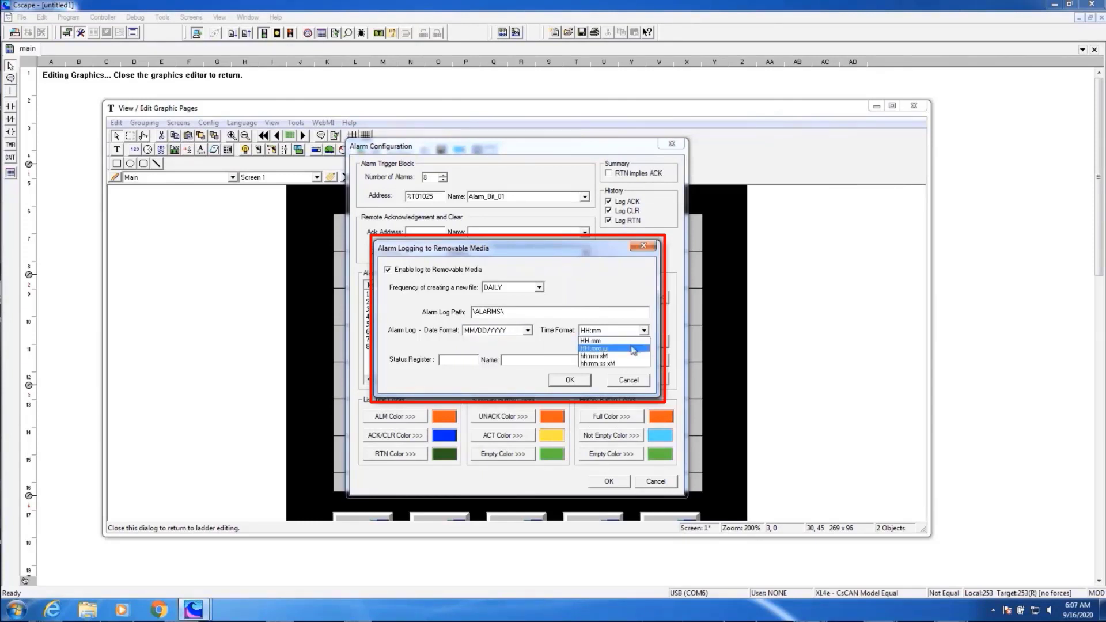
left_click(633, 349)
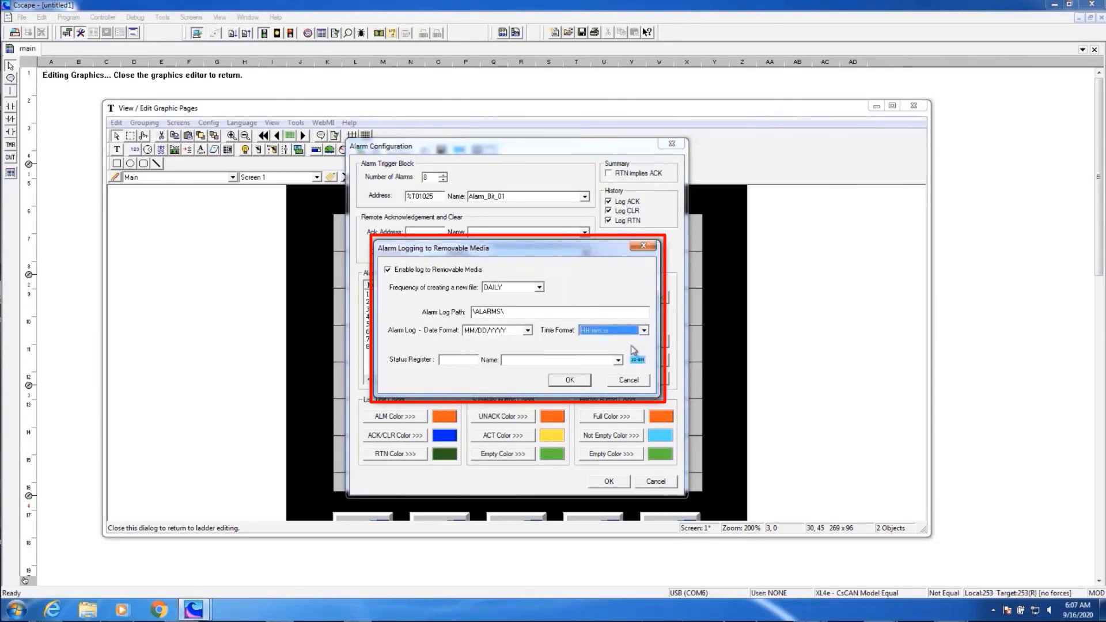
left_click(468, 360)
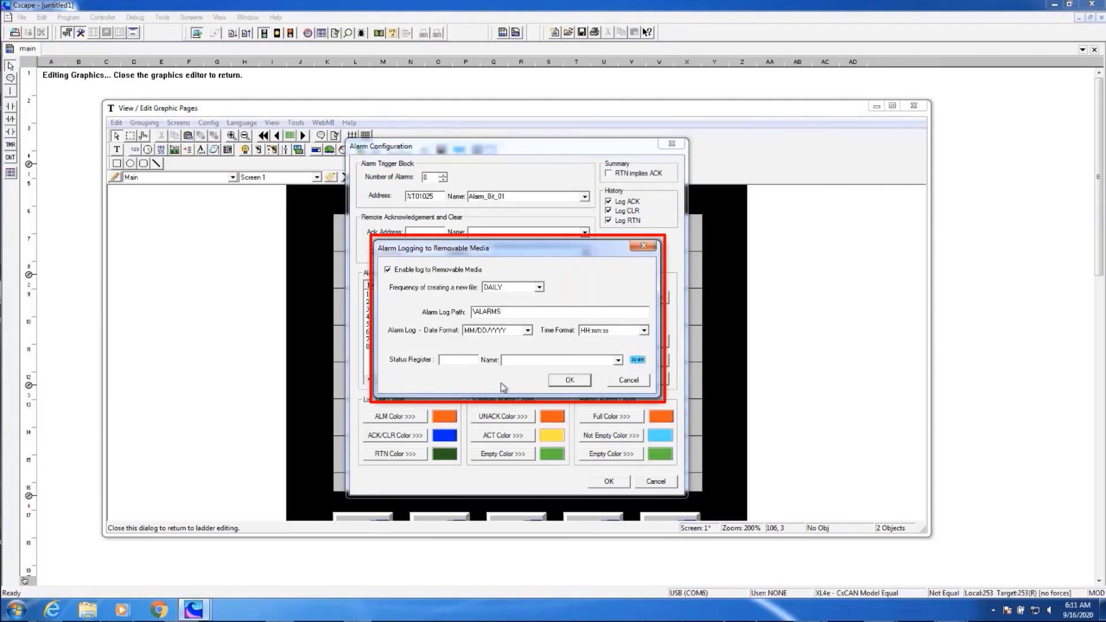
left_click(564, 383)
left_click(608, 481)
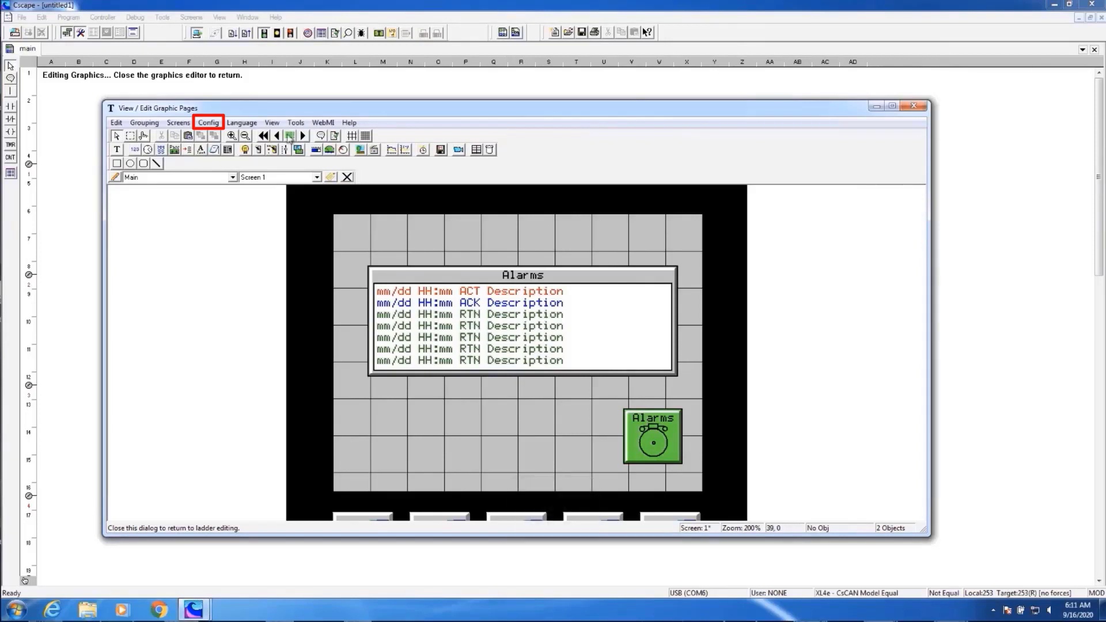
Review the alarm point identifier strings in the alarm configuration and close the graphics editor to return to the ladder program
left_click(208, 123)
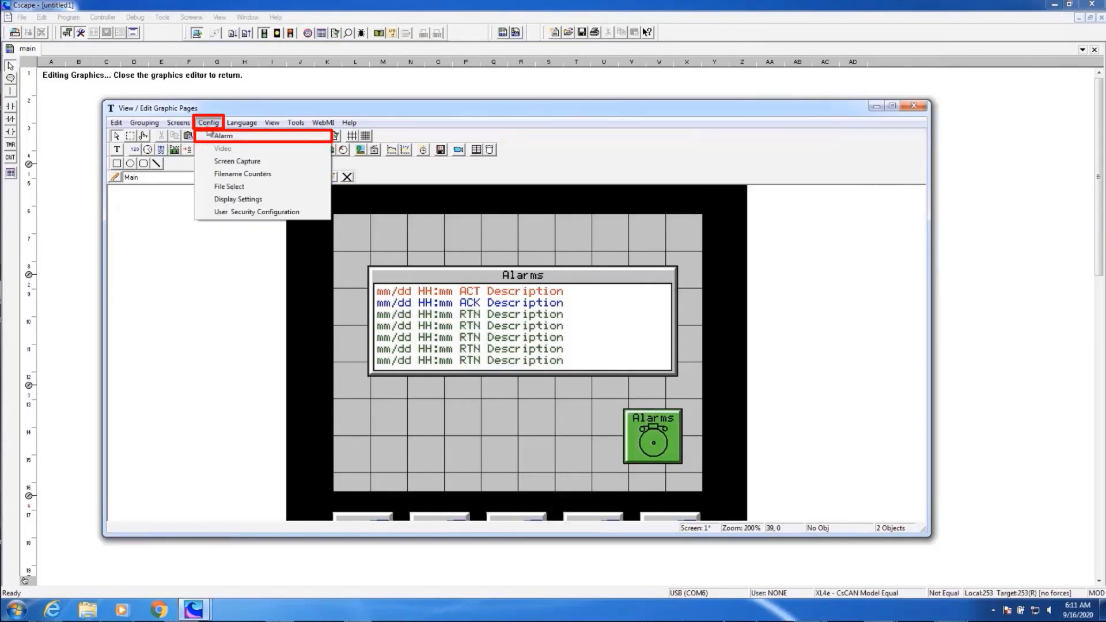
left_click(219, 135)
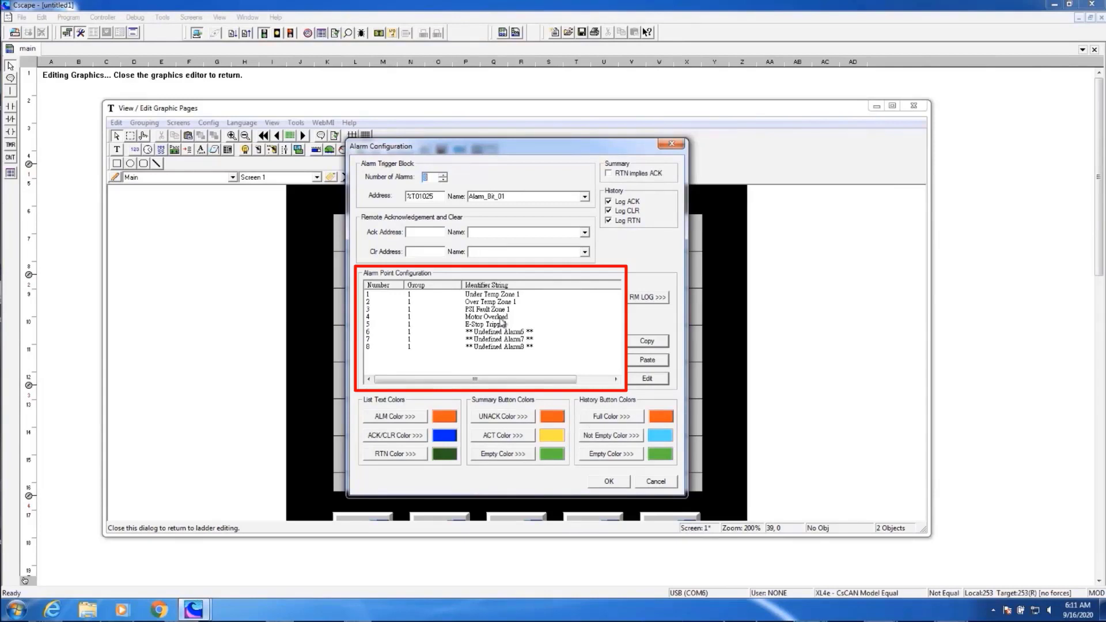
left_click(608, 483)
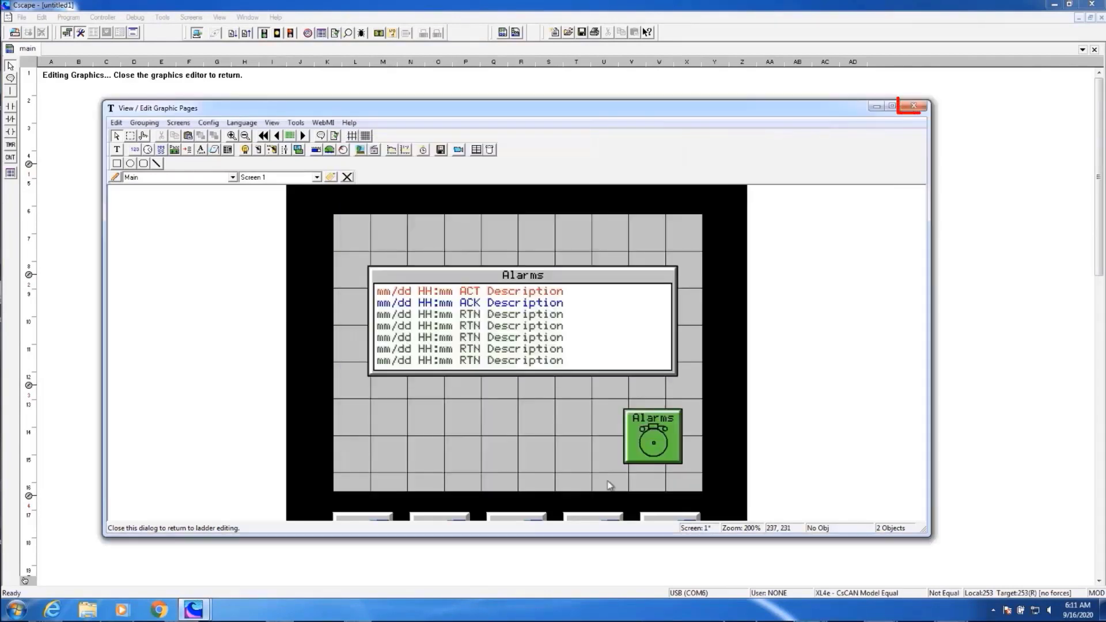
left_click(913, 107)
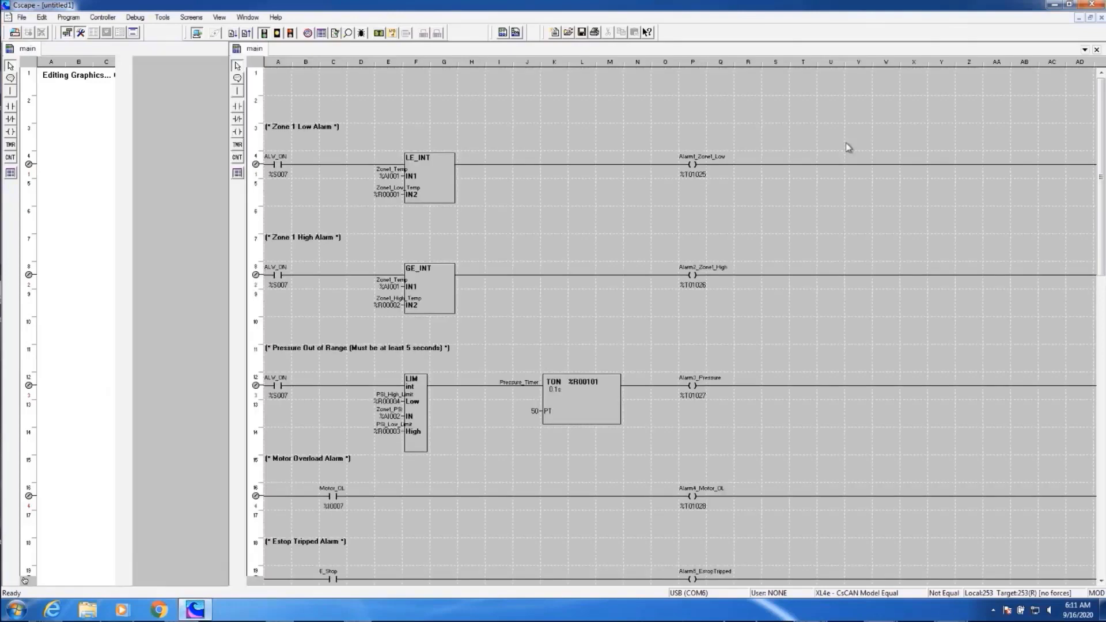